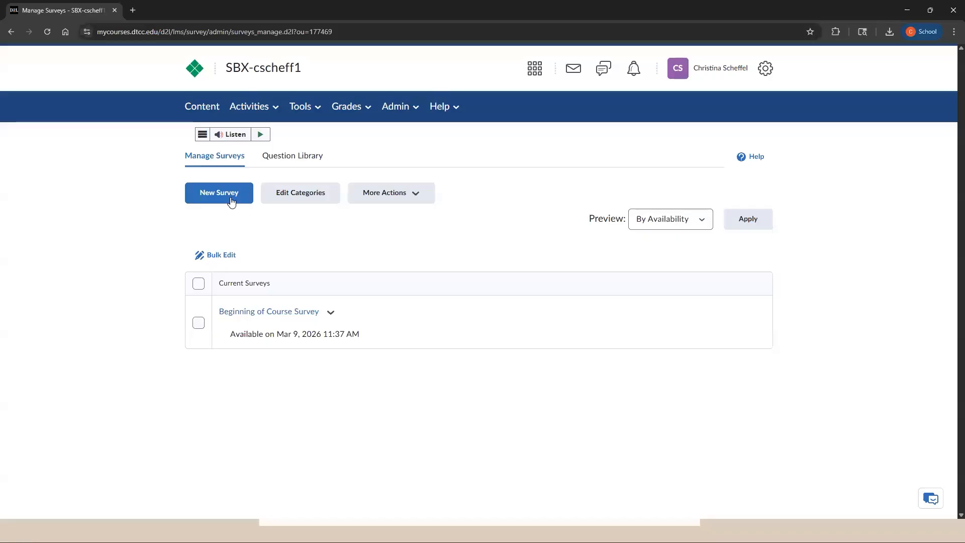
# Create a new survey and name it "Survey".
pyautogui.click(231, 199)
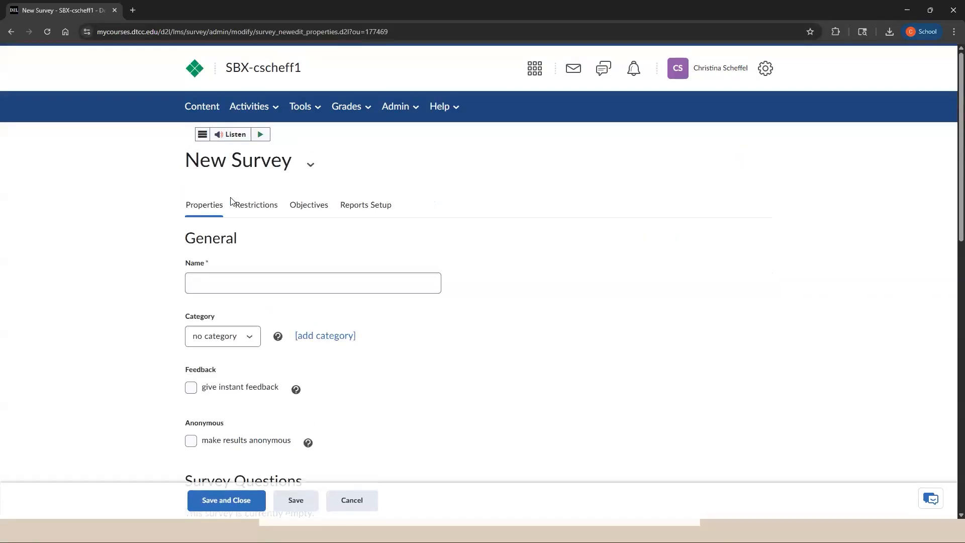
pyautogui.click(256, 282)
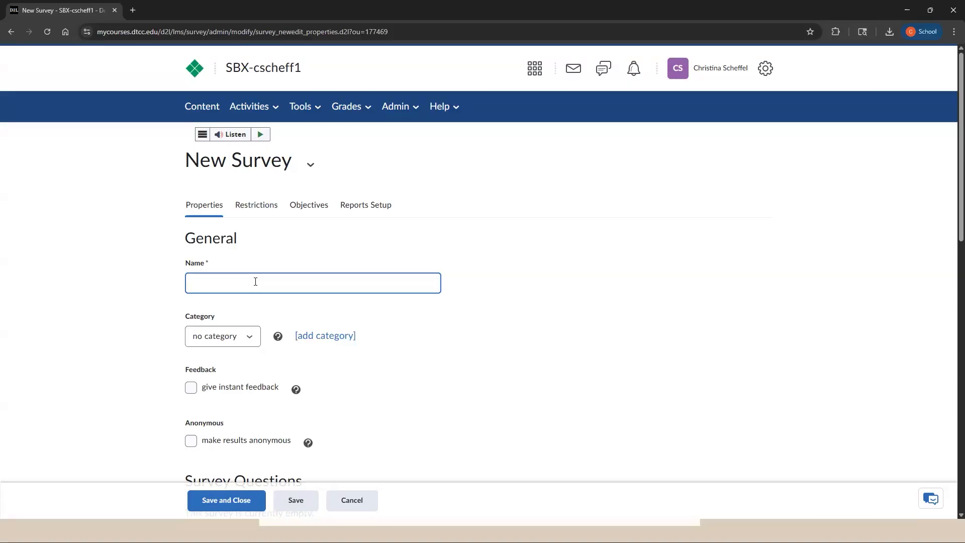
pyautogui.write('Survey')
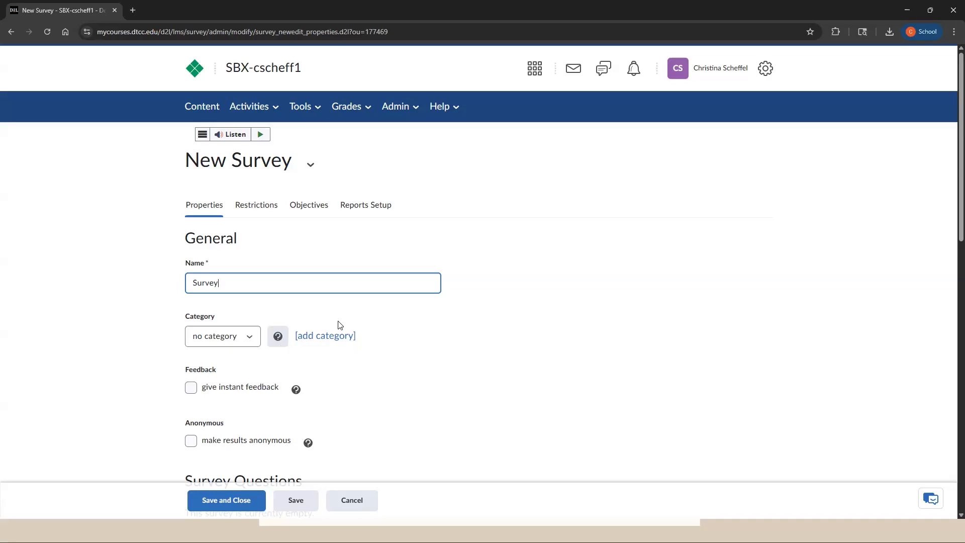
# Read the help information on making the survey results anonymous and close it.
pyautogui.scroll(-1, 251, 331)
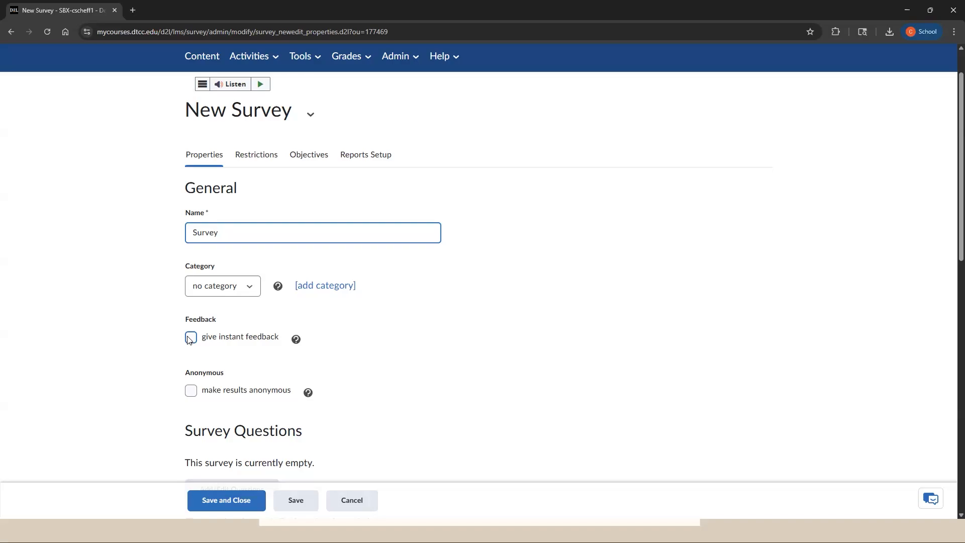
pyautogui.scroll(-1, 193, 347)
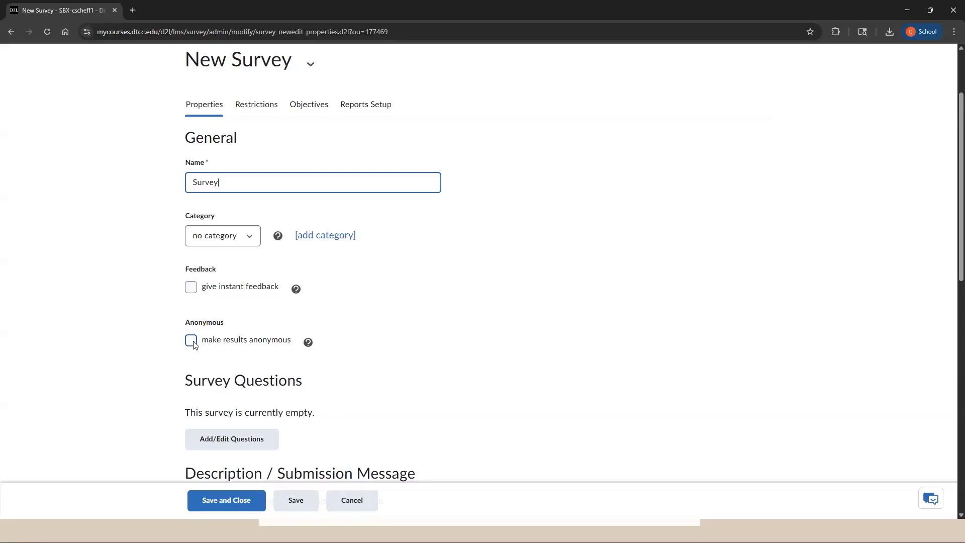
pyautogui.click(308, 342)
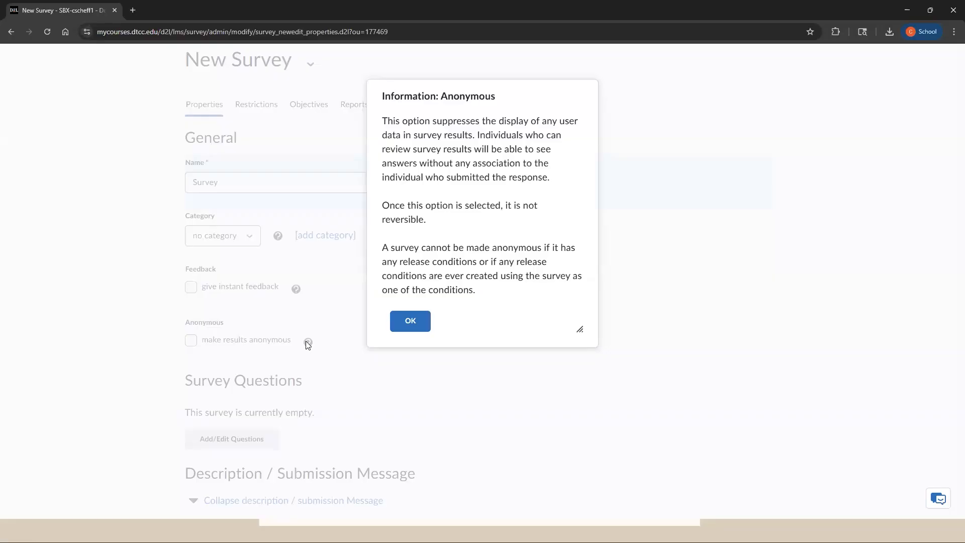
pyautogui.click(409, 321)
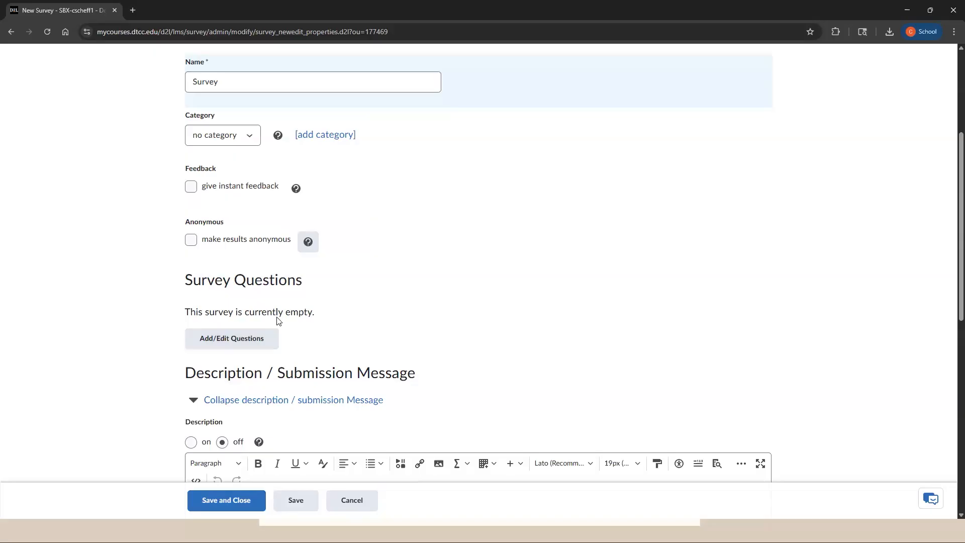
# Examine the survey's description, submission message and page footer fields, including the default submission message.
pyautogui.scroll(-4, 278, 320)
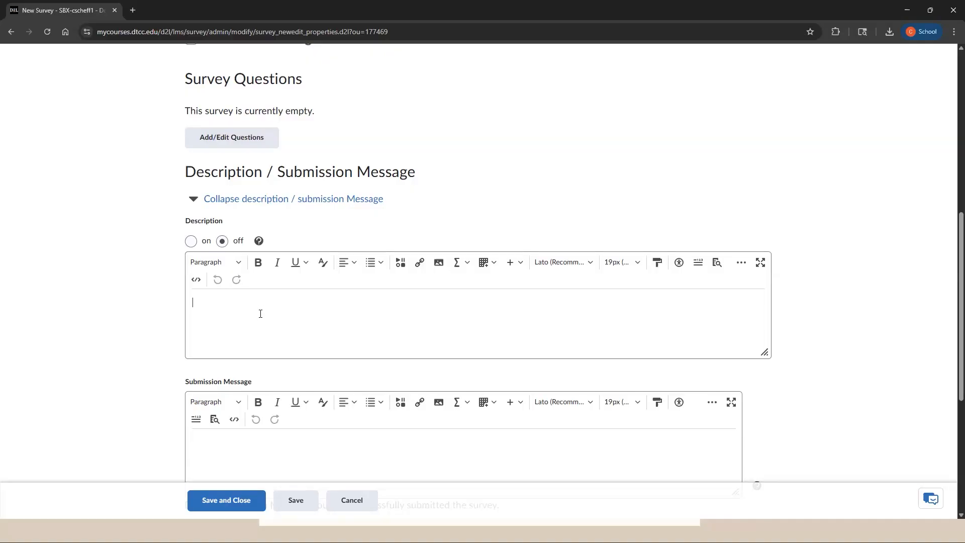
pyautogui.scroll(-2, 260, 313)
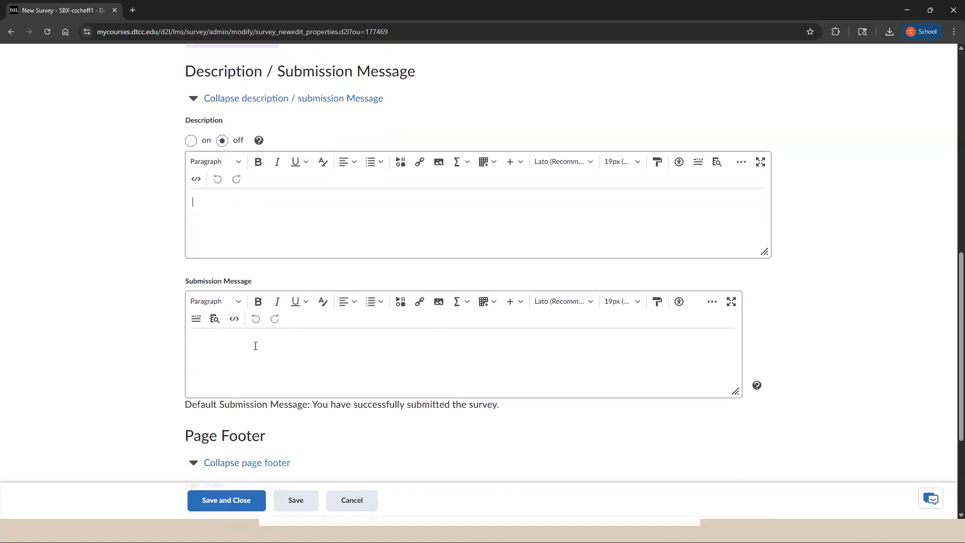
pyautogui.click(253, 358)
pyautogui.moveTo(313, 410); pyautogui.dragTo(506, 408)
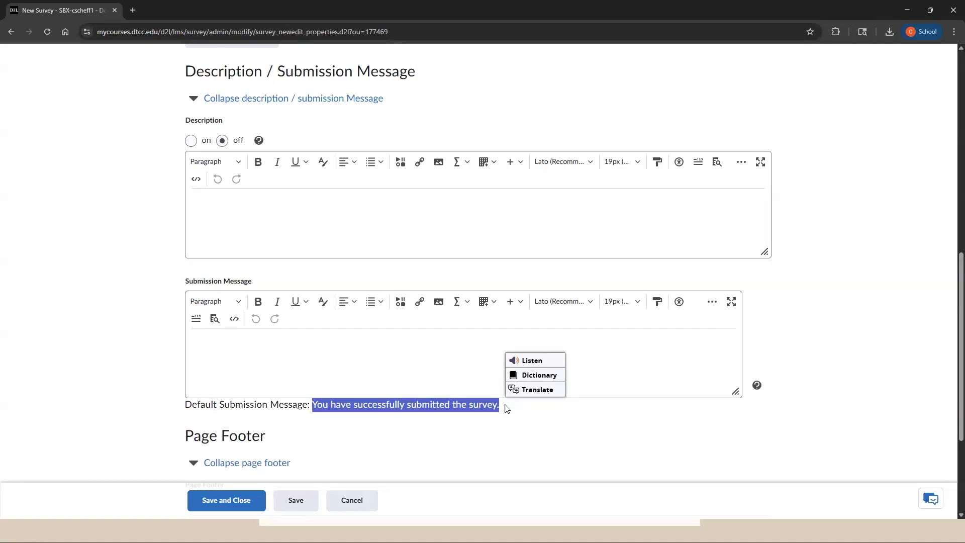
pyautogui.click(463, 370)
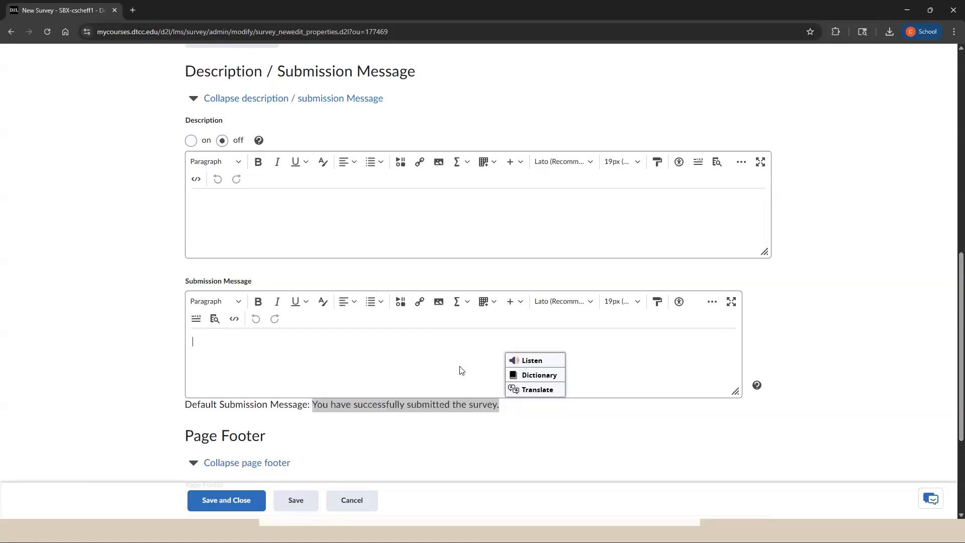
pyautogui.scroll(-3, 405, 422)
pyautogui.click(406, 423)
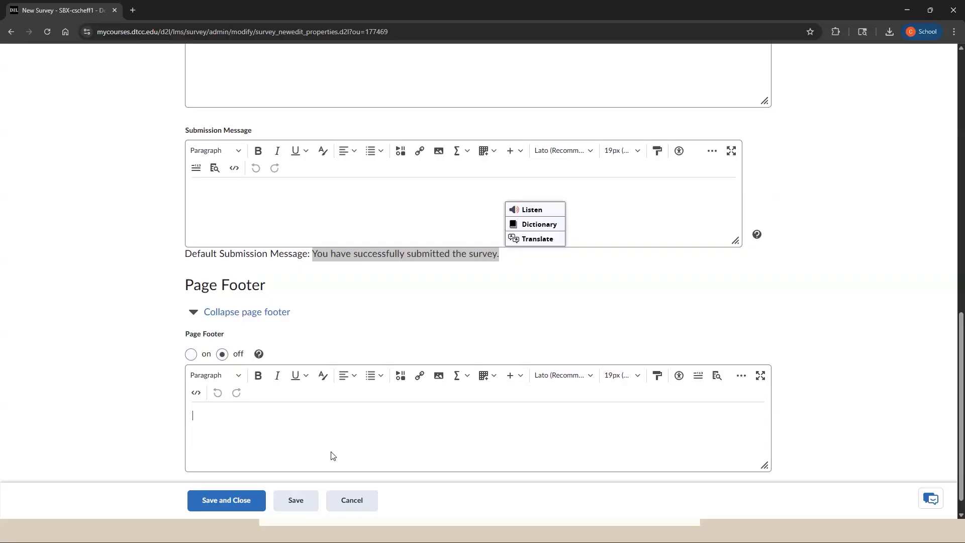
pyautogui.scroll(3, 332, 455)
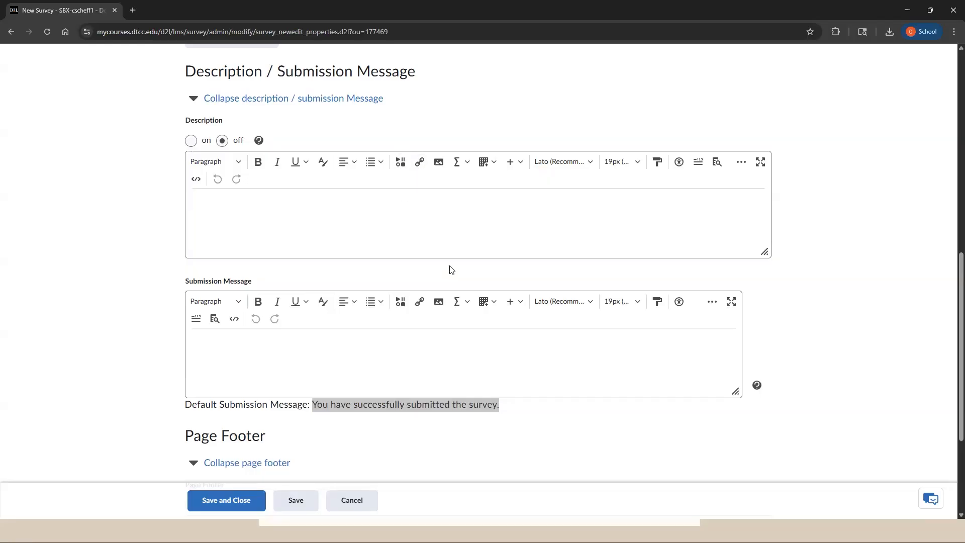
pyautogui.scroll(5, 454, 271)
pyautogui.scroll(5, 454, 270)
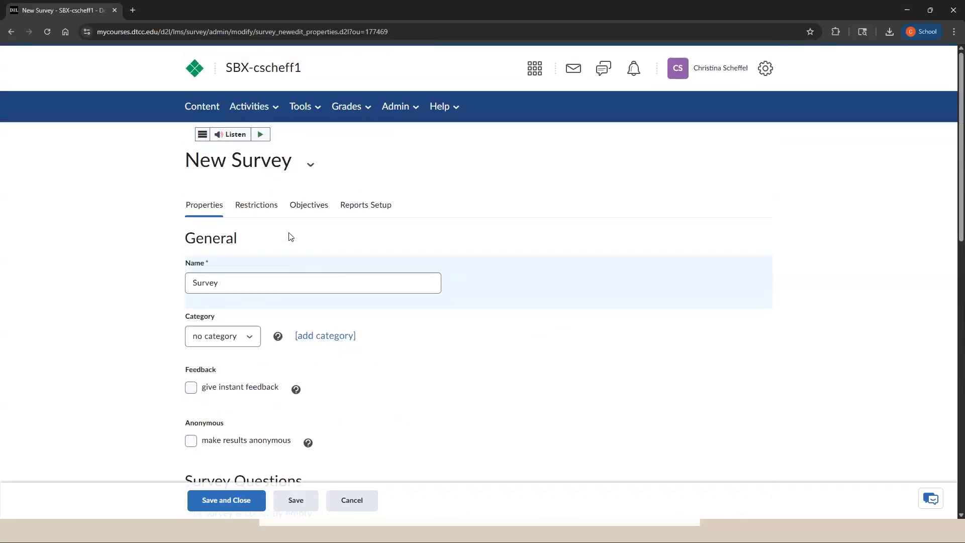
# Open the survey's restrictions and set the attempts allowed to "Single attempt that is editable".
pyautogui.click(263, 211)
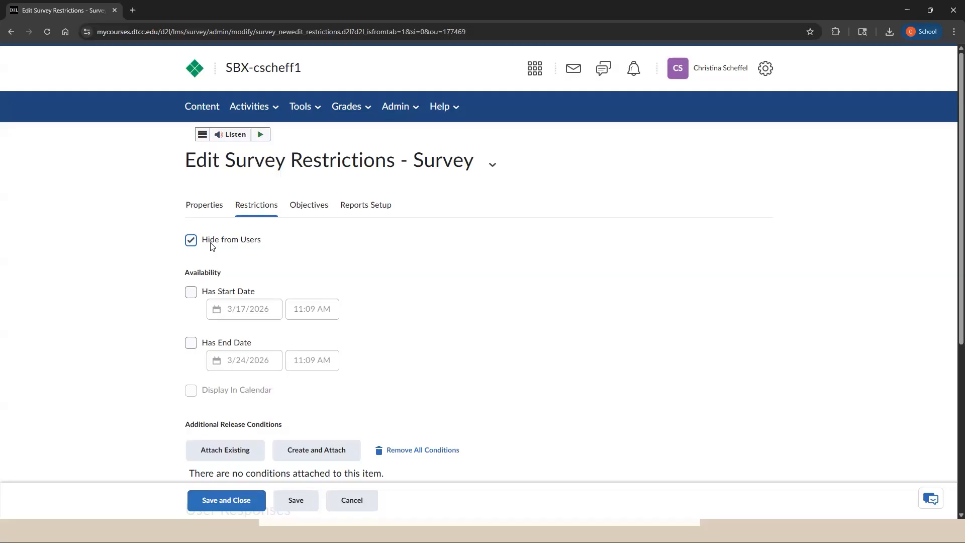
pyautogui.scroll(-1, 206, 239)
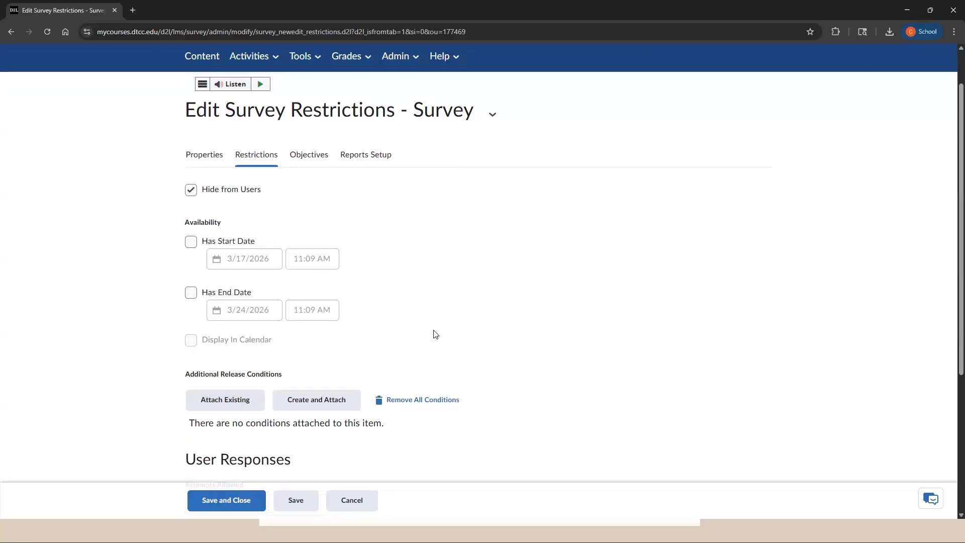
pyautogui.scroll(-3, 448, 309)
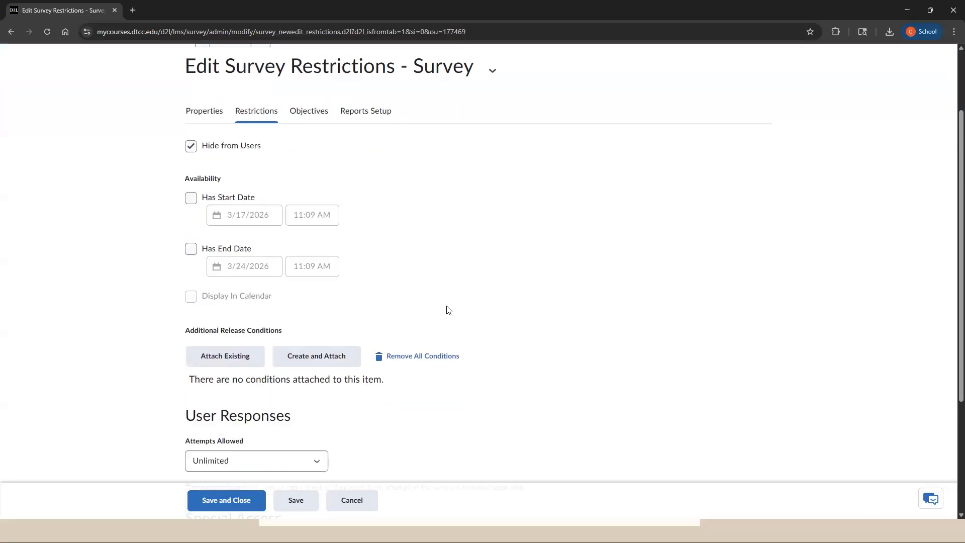
pyautogui.scroll(-1, 447, 310)
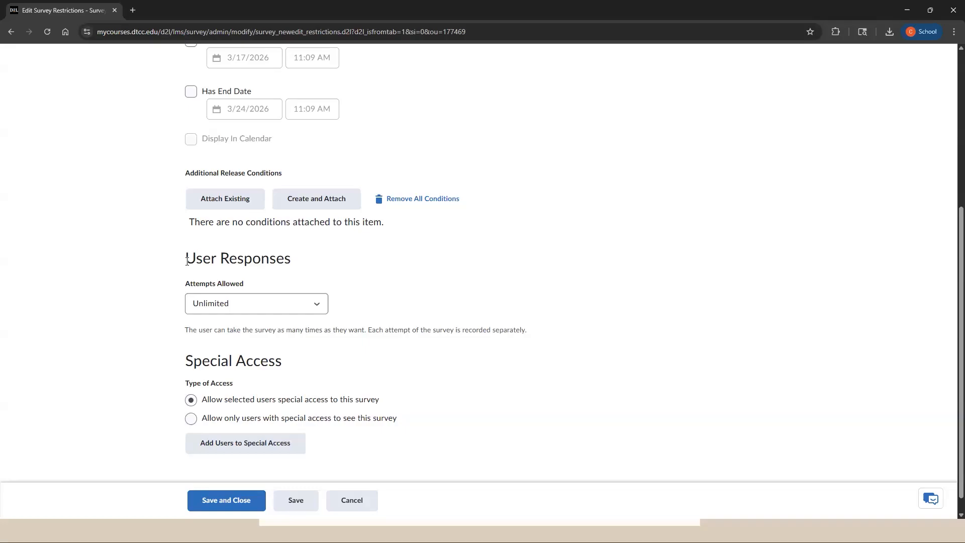
pyautogui.click(254, 309)
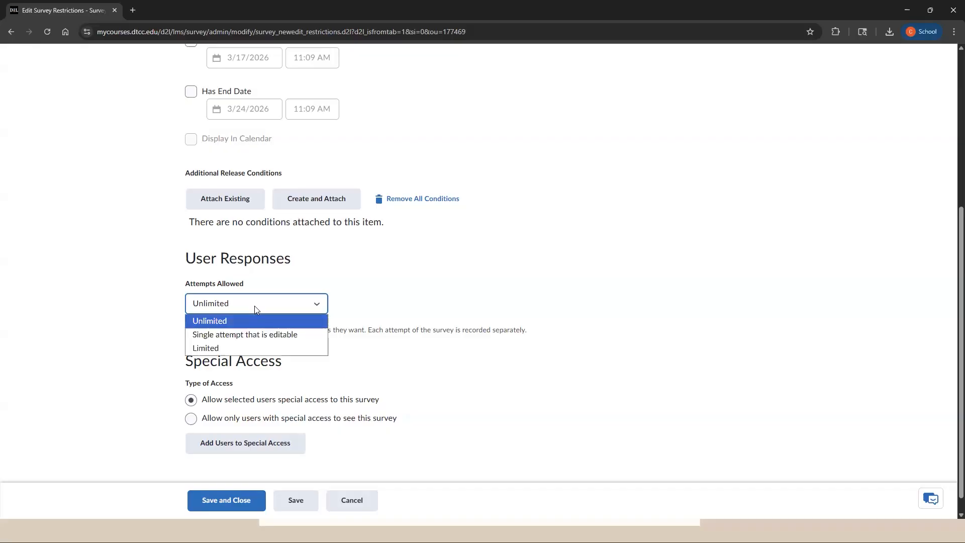
pyautogui.click(250, 331)
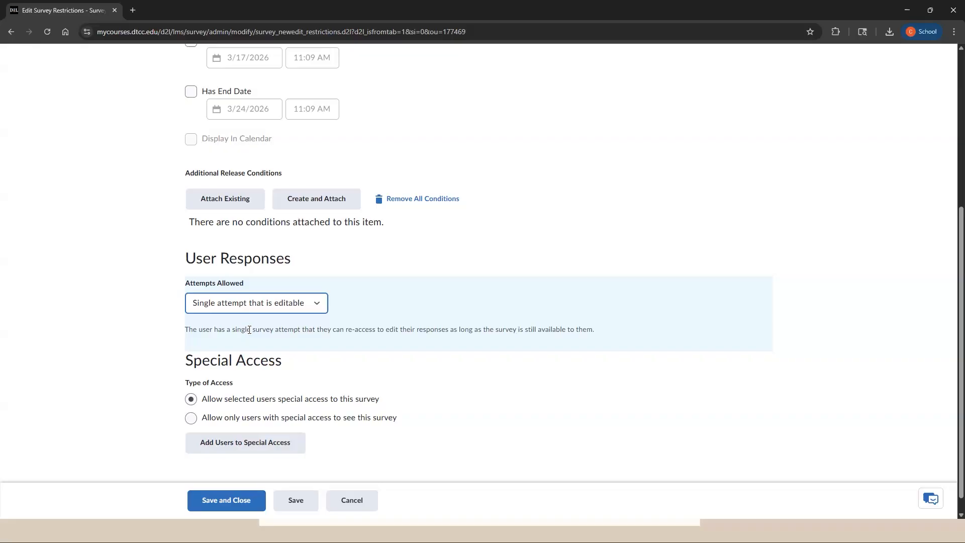
# Change the attempts allowed to Limited and set the number of attempts to 1.
pyautogui.click(246, 301)
pyautogui.click(241, 344)
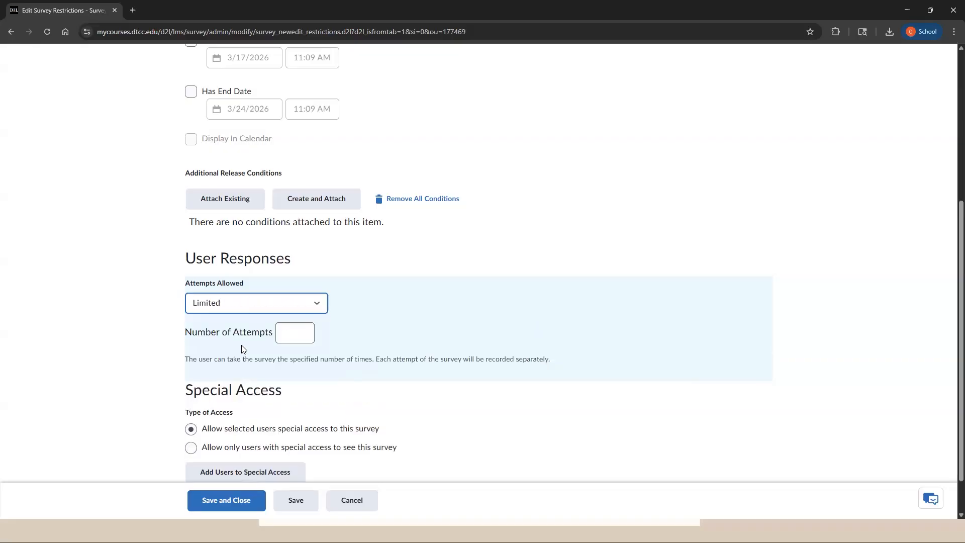
pyautogui.click(295, 332)
pyautogui.click(367, 327)
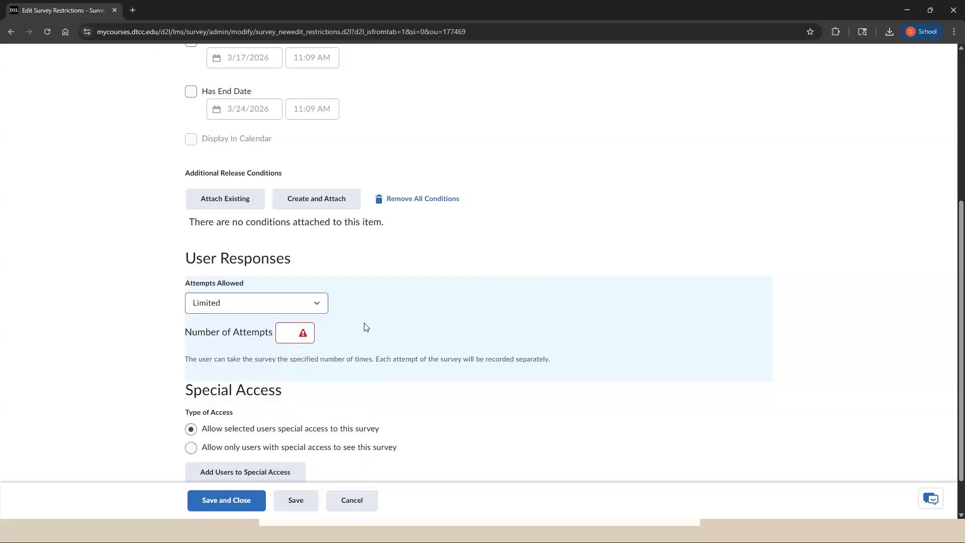
pyautogui.click(291, 333)
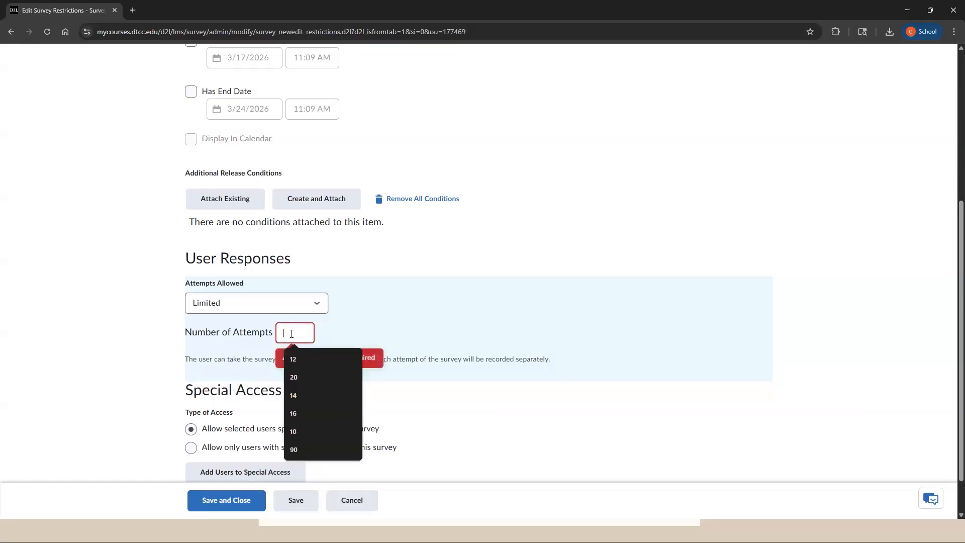
pyautogui.write('1')
pyautogui.click(362, 318)
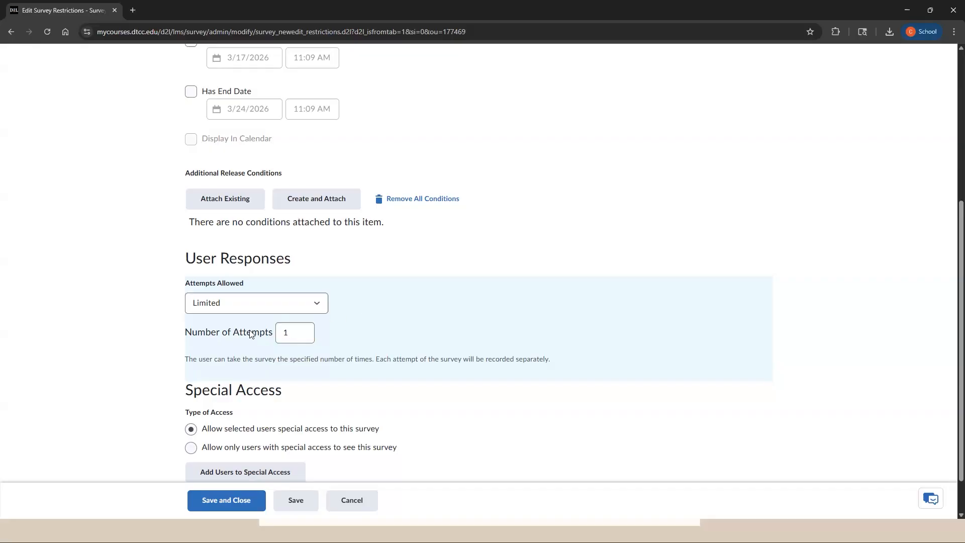
pyautogui.click(294, 329)
pyautogui.click(390, 330)
# Return to the survey's properties and open its questions for adding and editing.
pyautogui.scroll(5, 374, 402)
pyautogui.click(214, 206)
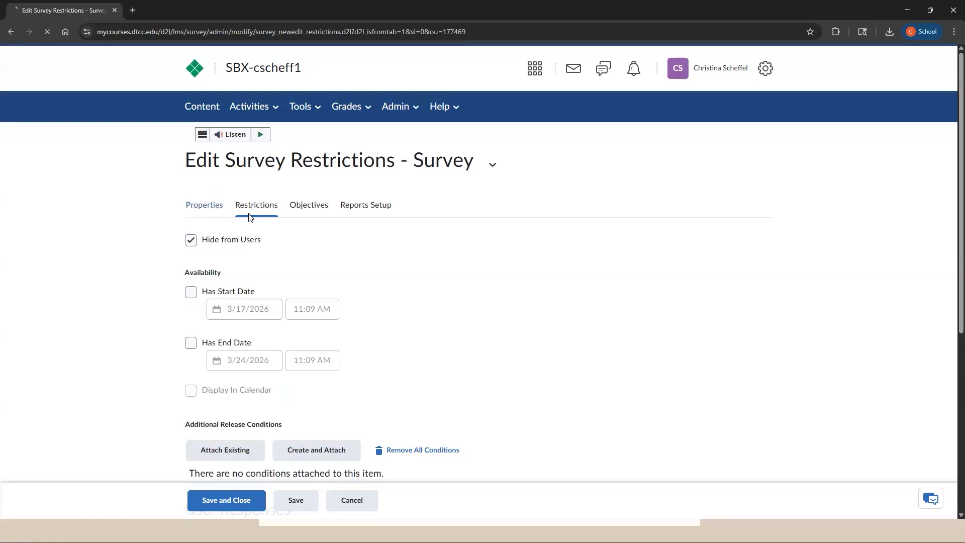
pyautogui.scroll(-3, 359, 345)
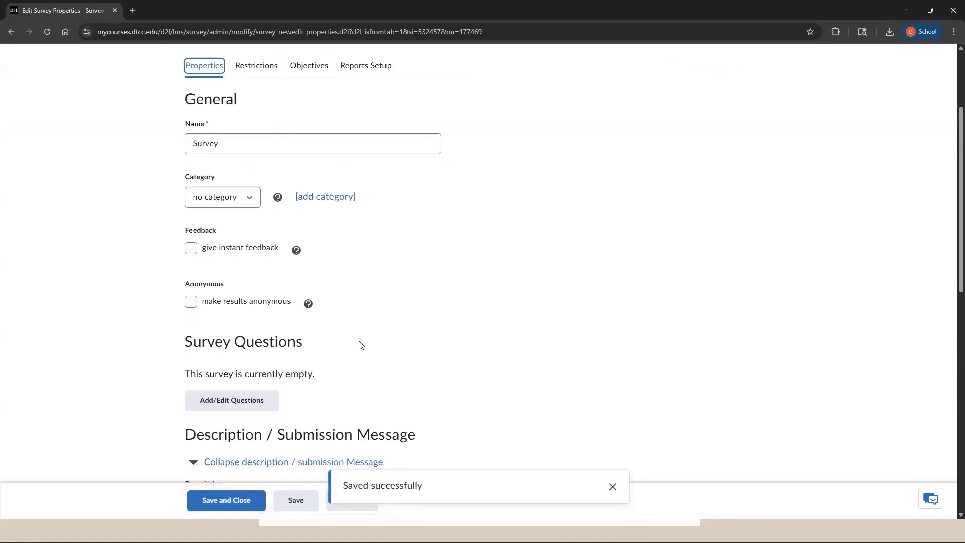
pyautogui.scroll(-1, 359, 344)
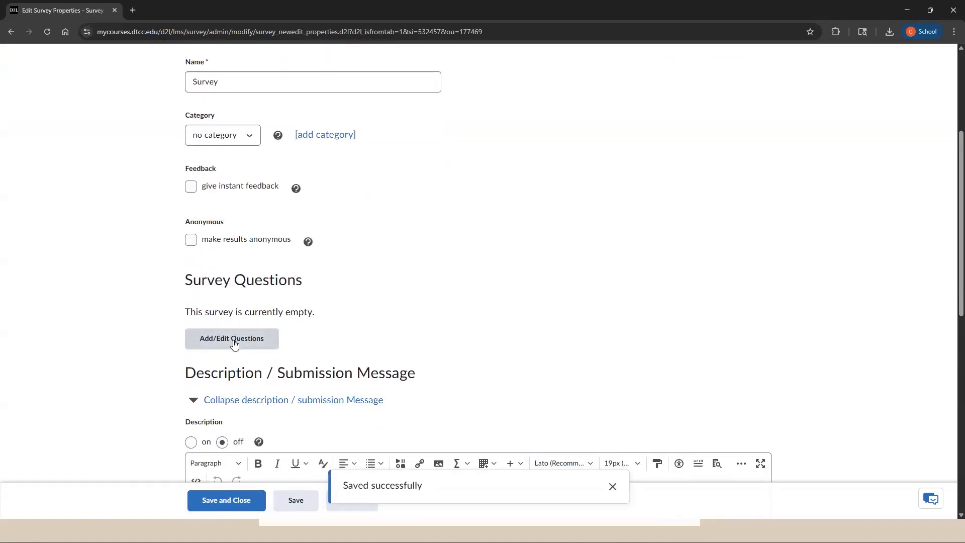
pyautogui.scroll(1, 239, 362)
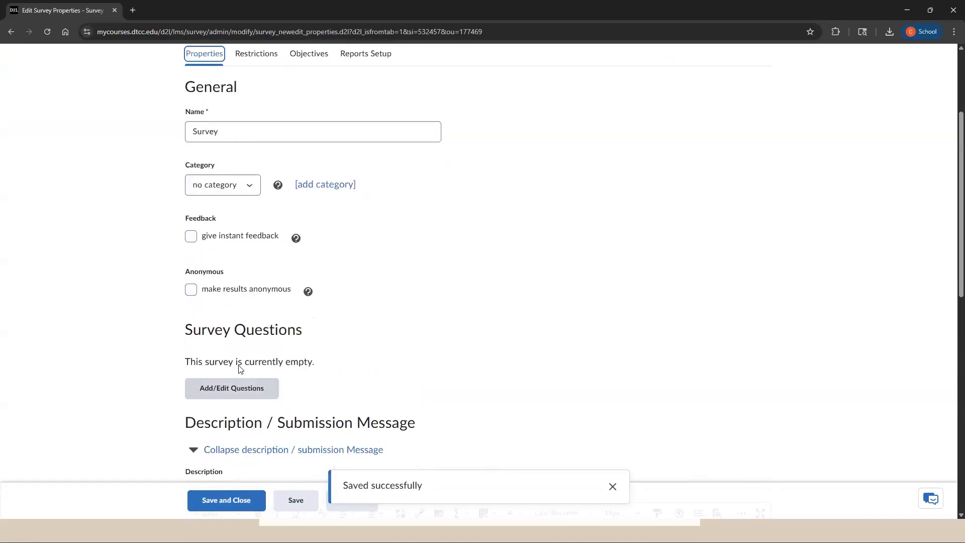
pyautogui.click(275, 389)
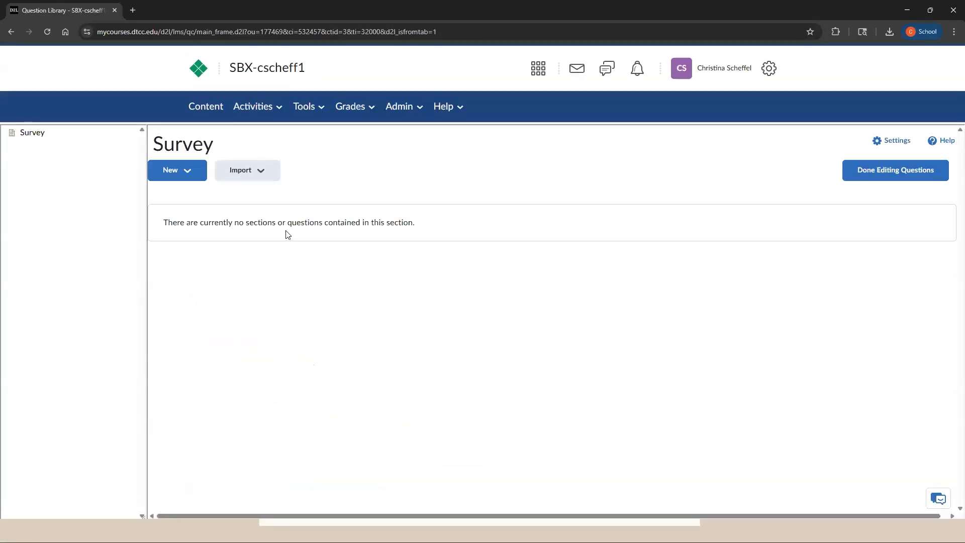
# Start a new multiple choice question in the survey.
pyautogui.click(192, 176)
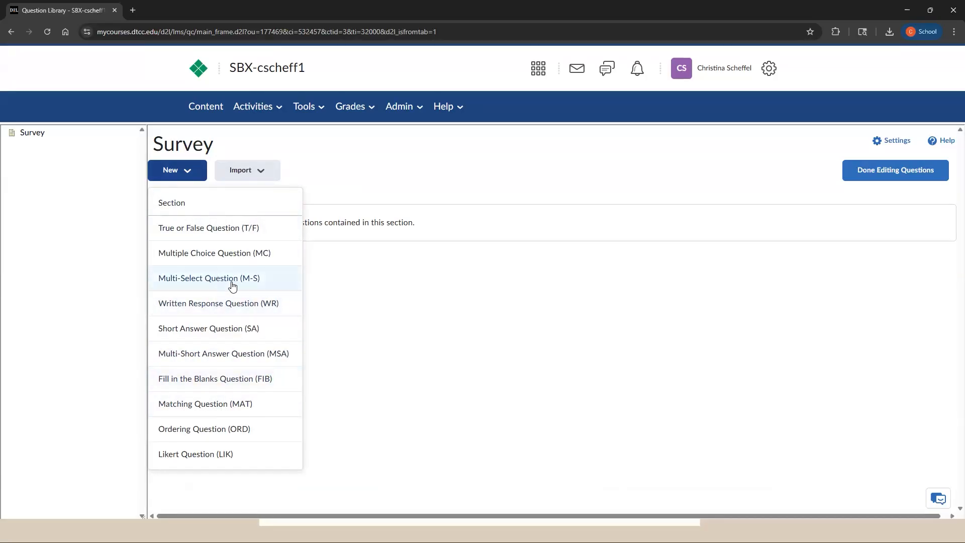
pyautogui.click(231, 261)
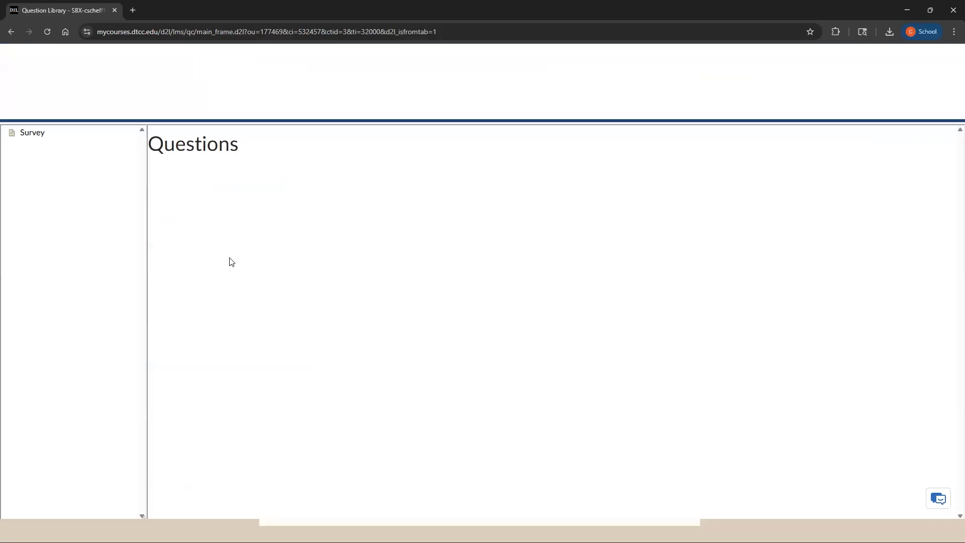
pyautogui.click(264, 168)
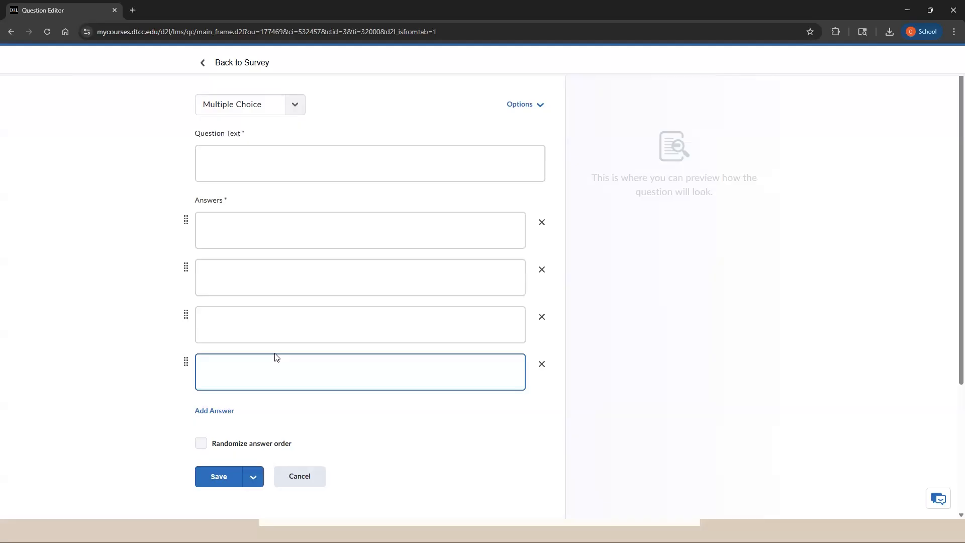
# Examine the editing tools for the question text and first answer, including the media insertion option, leaving both fields empty.
pyautogui.click(338, 154)
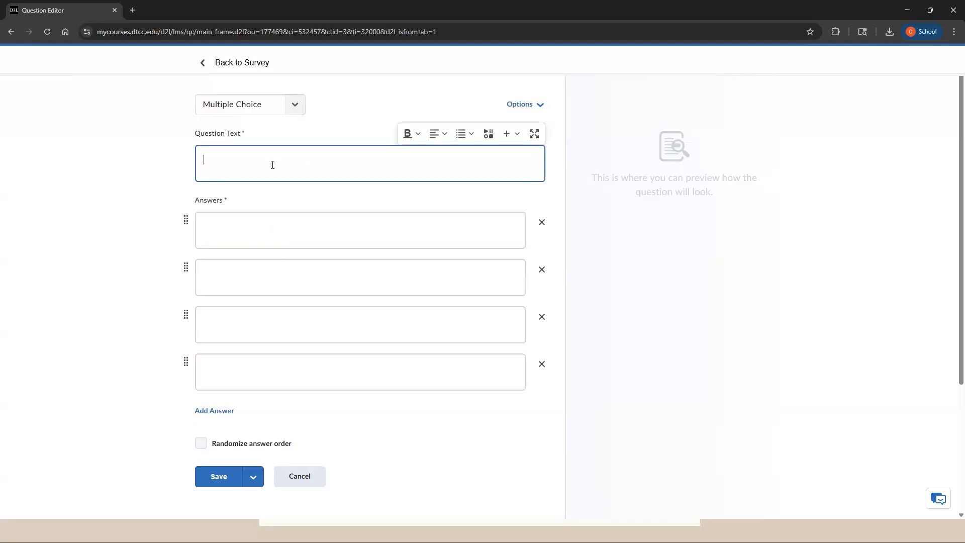
pyautogui.click(267, 236)
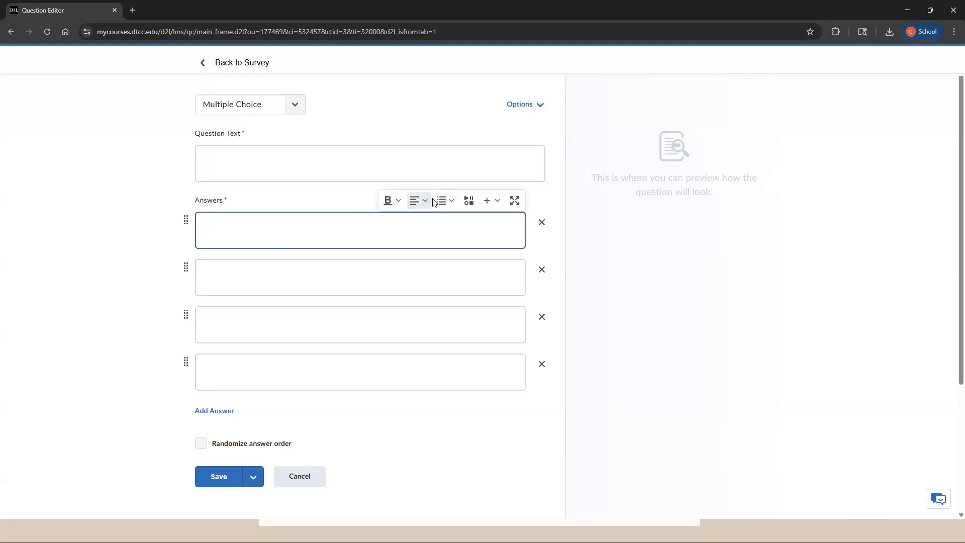
pyautogui.click(470, 201)
pyautogui.click(707, 86)
# Examine the insertion choices for the first answer and the alternative ways of saving, and return to the survey without saving the question.
pyautogui.click(497, 202)
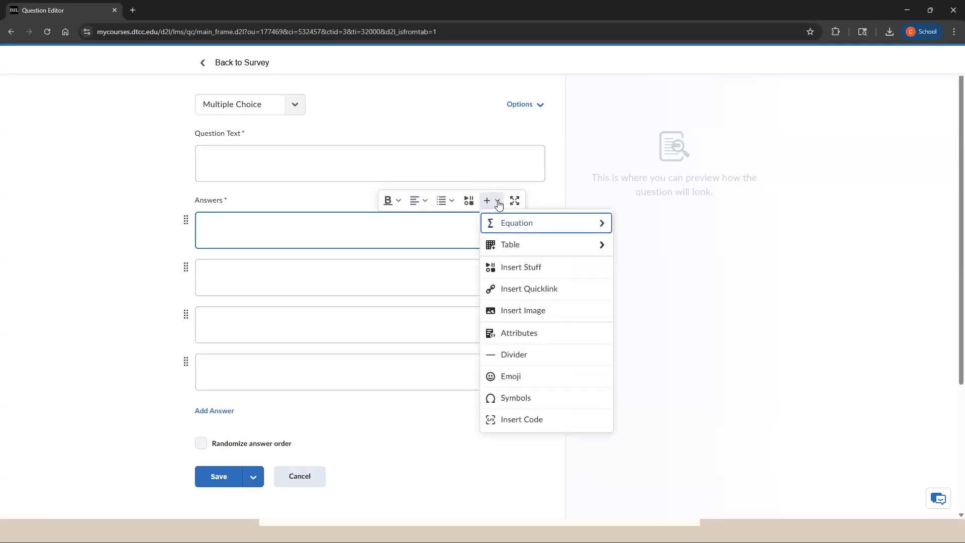
pyautogui.click(320, 174)
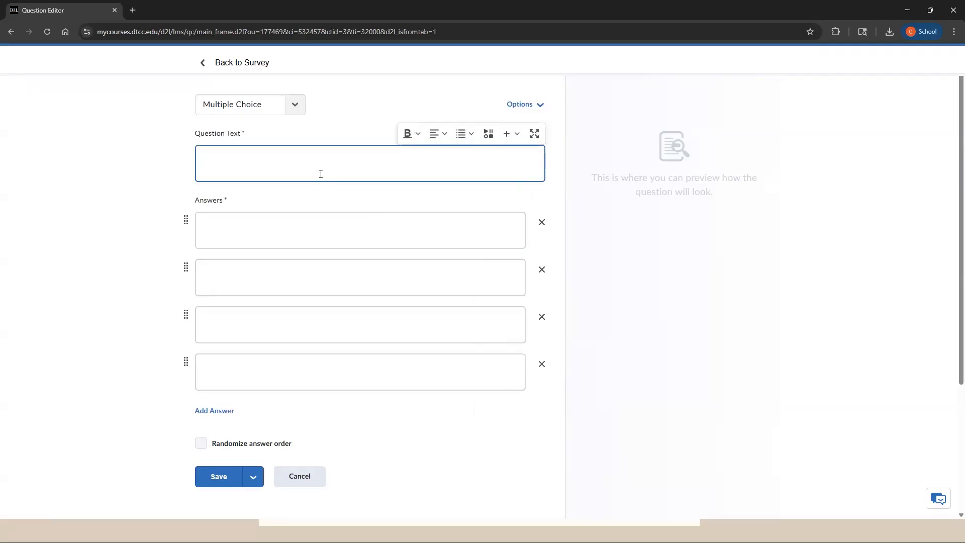
pyautogui.click(260, 478)
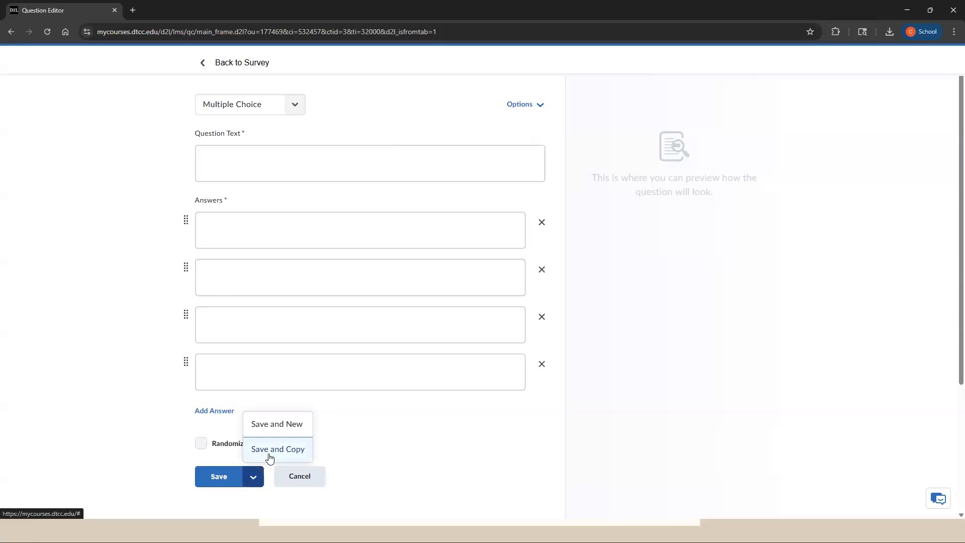
pyautogui.click(254, 476)
pyautogui.click(210, 65)
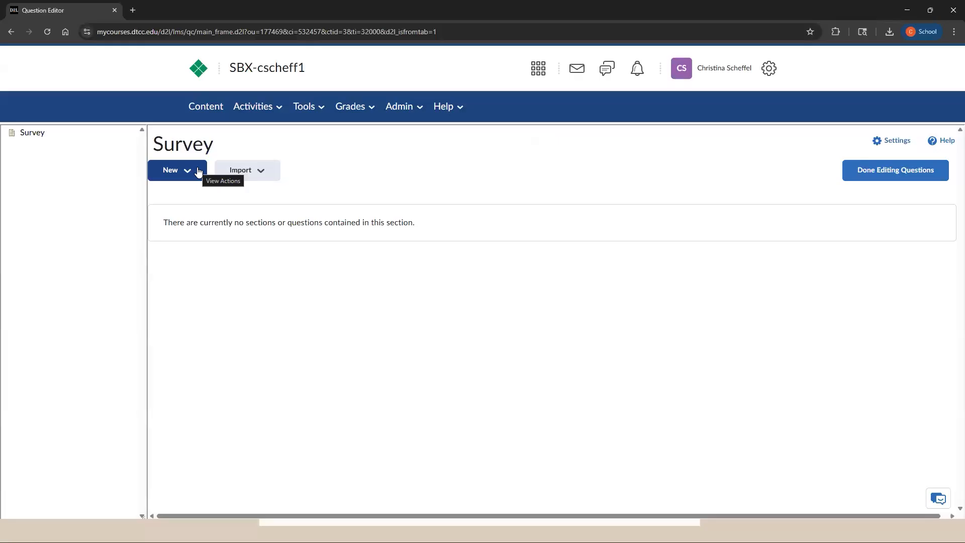
# Start a new Likert question and enter the introductory text "Rank each statement based on whether you agree or disagree.".
pyautogui.click(198, 172)
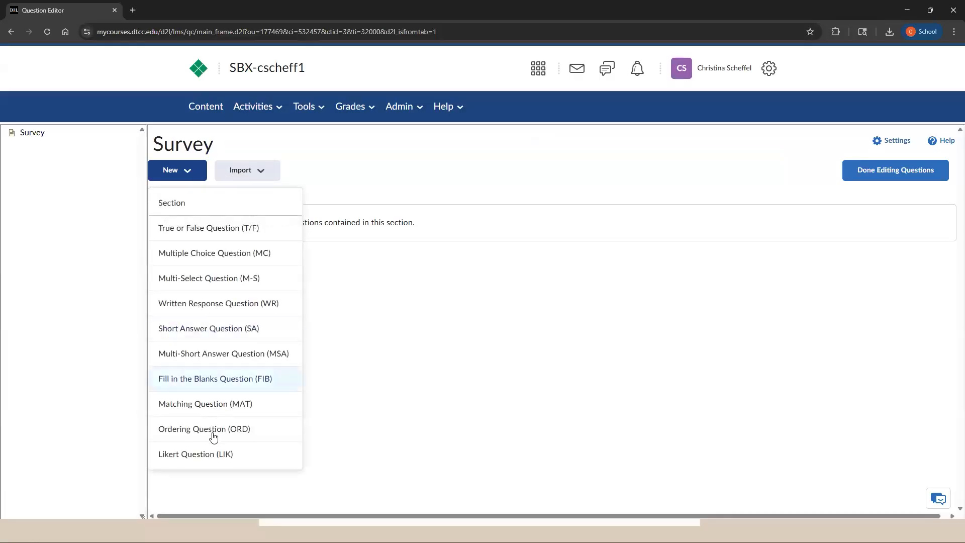
pyautogui.click(242, 457)
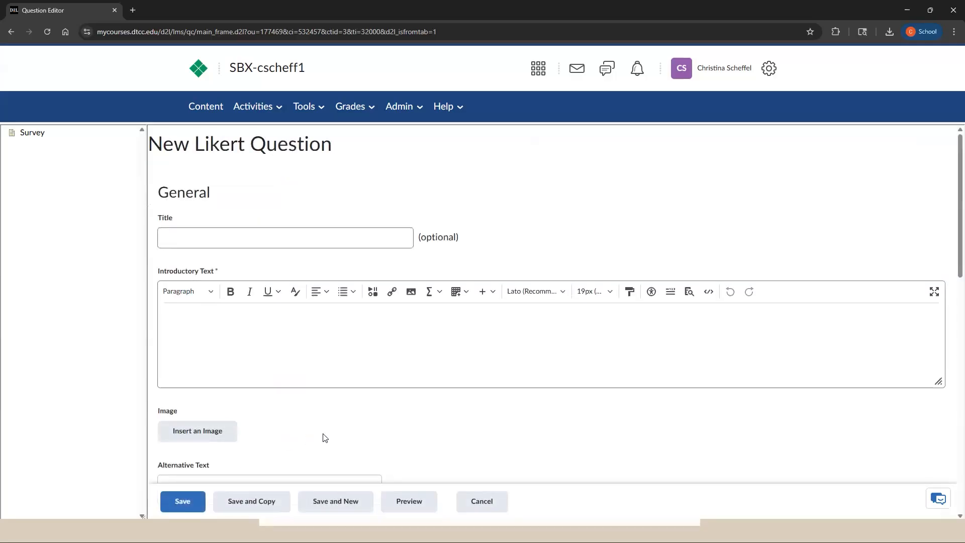
pyautogui.click(220, 236)
pyautogui.click(370, 333)
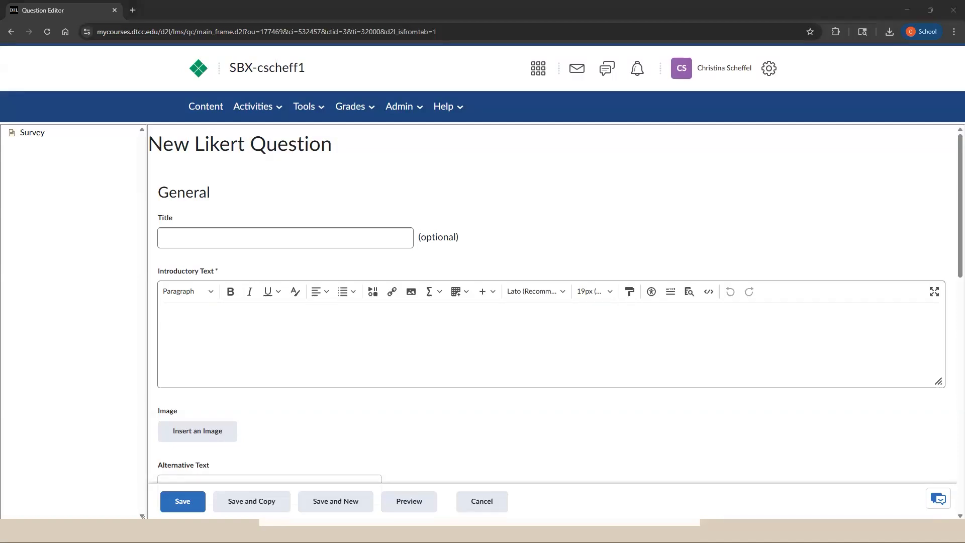
pyautogui.click(557, 346)
pyautogui.write('Rank each statement based on whether you agree or disagree.')
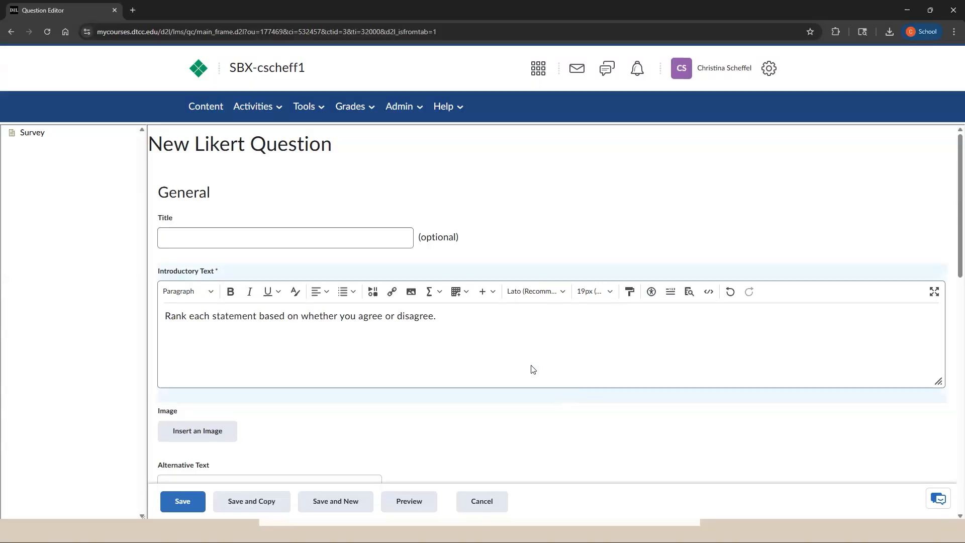
# Set the Likert question's scale to Agreement Scale (Disagree - Agree).
pyautogui.scroll(-3, 527, 370)
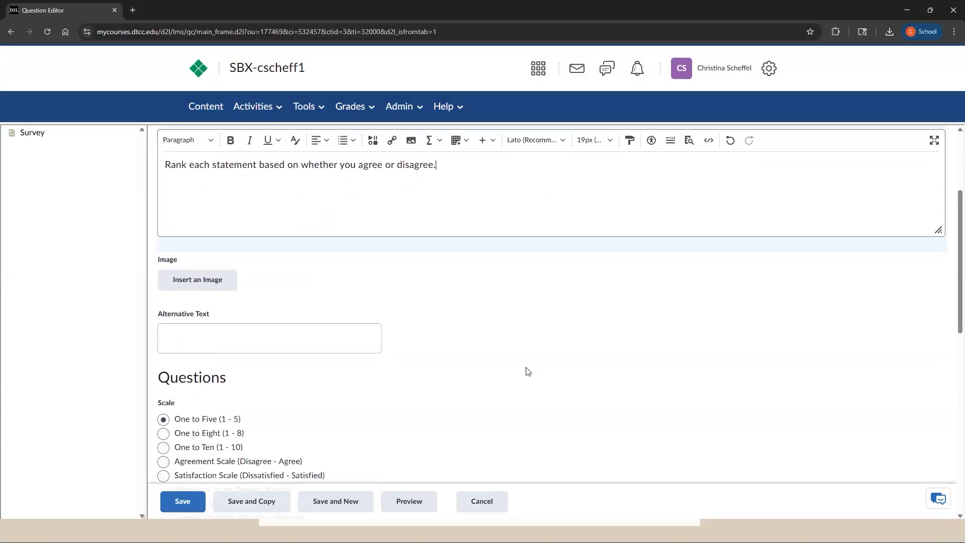
pyautogui.scroll(-2, 527, 371)
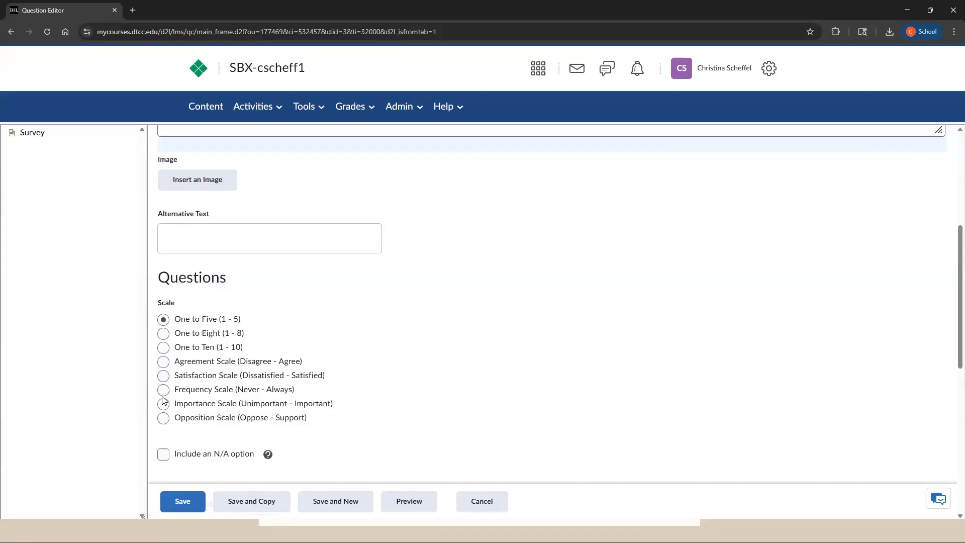
pyautogui.click(163, 361)
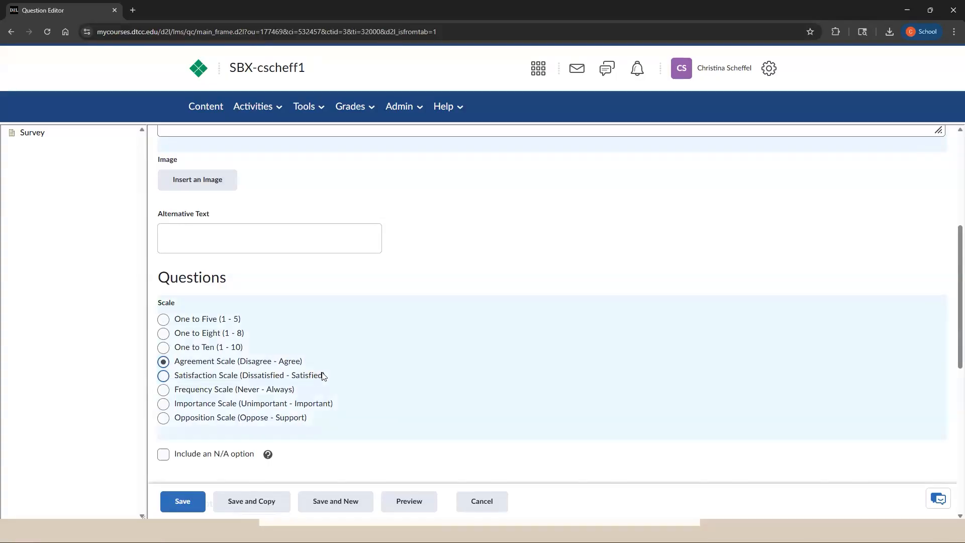
# Enter the statements "I found the Unit 1 Review helpful." and "I felt prepared for the Unit 1 exam.", and preview the question.
pyautogui.scroll(2, 334, 186)
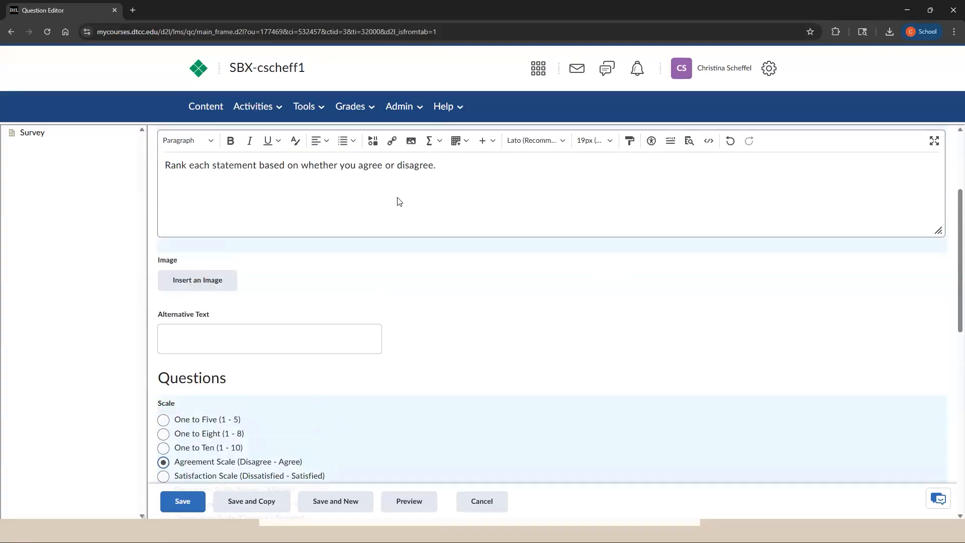
pyautogui.scroll(-6, 400, 202)
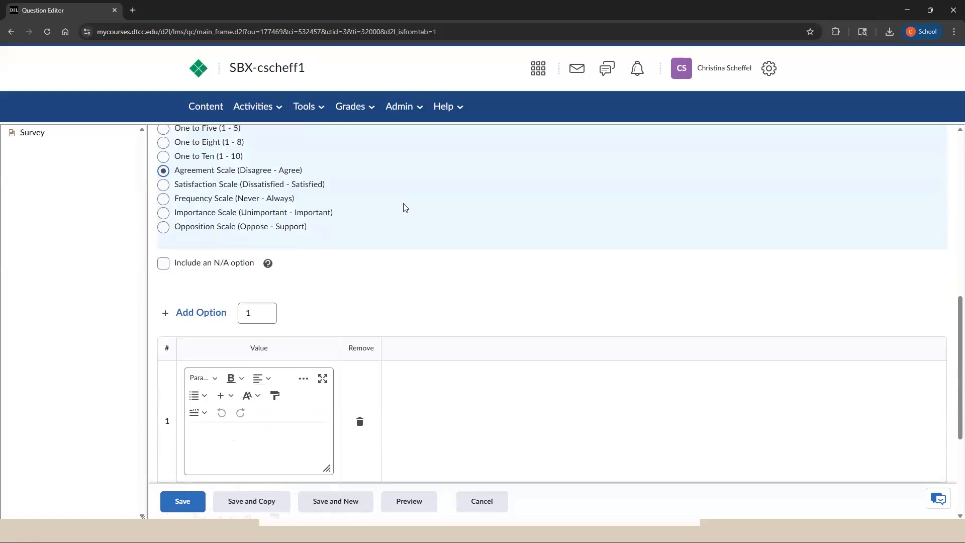
pyautogui.scroll(-2, 405, 208)
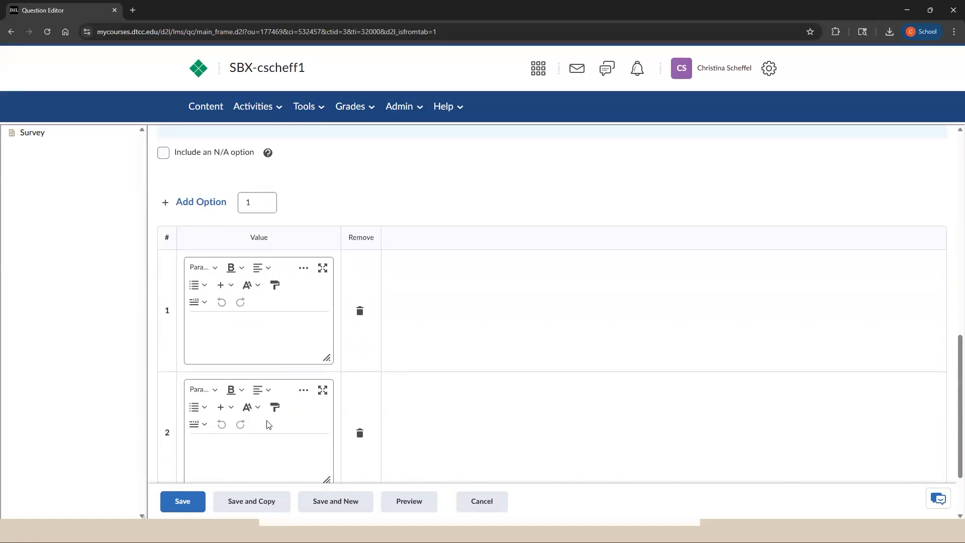
pyautogui.click(243, 343)
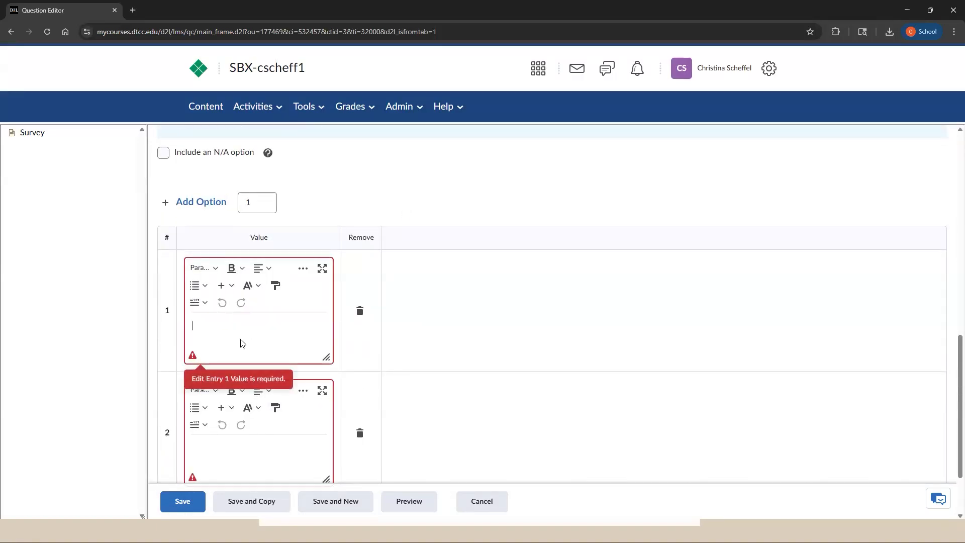
pyautogui.click(251, 199)
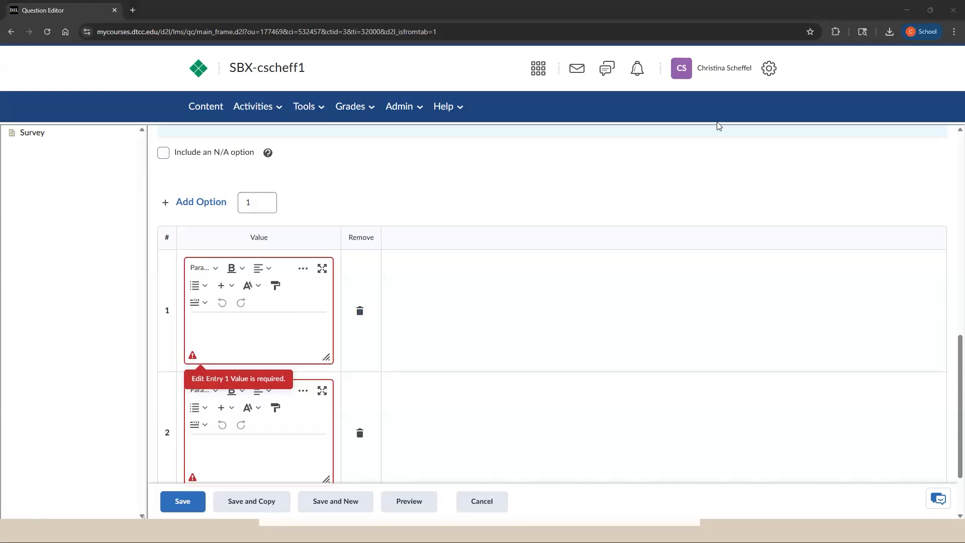
pyautogui.click(264, 329)
pyautogui.write('I found the Unit 1 Review helpful.')
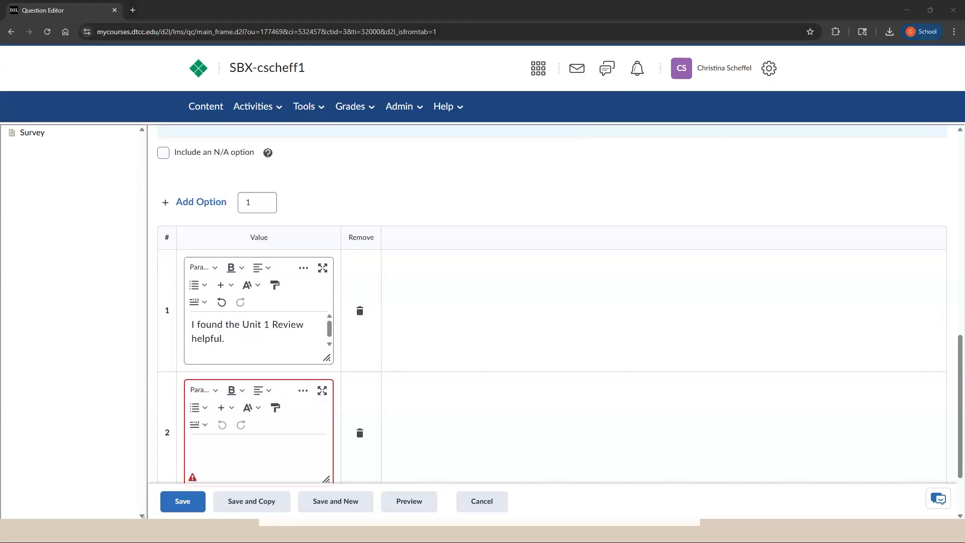
pyautogui.click(231, 460)
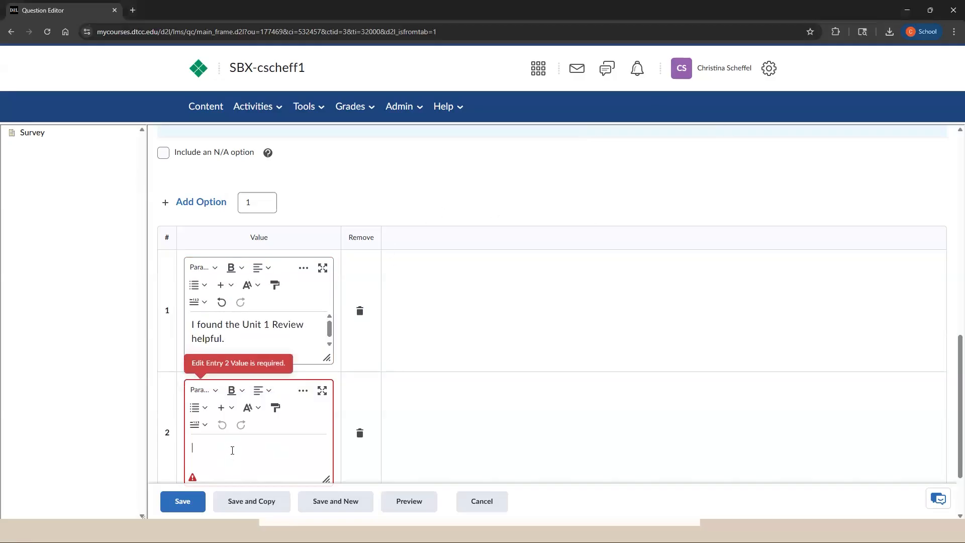
pyautogui.write('I felt prepared for the Unit 1 exam.')
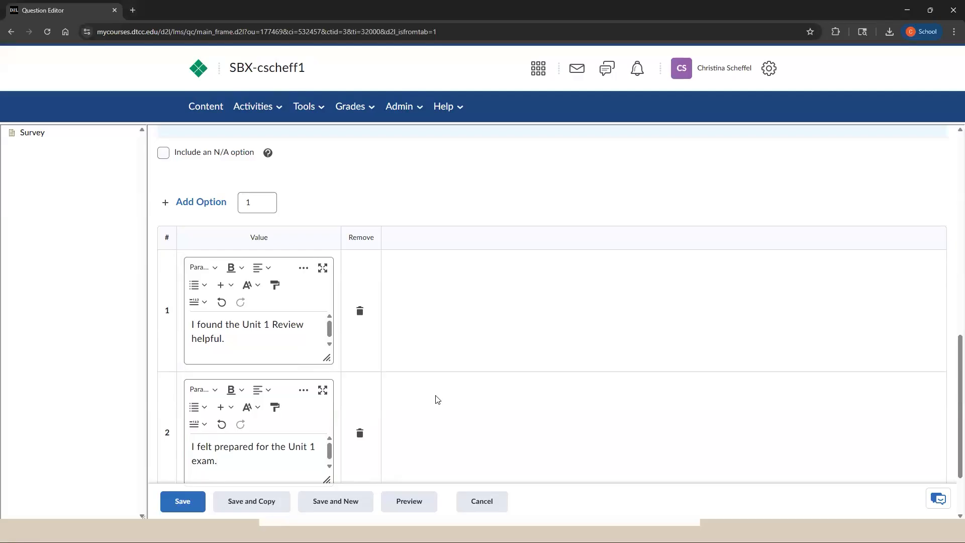
pyautogui.click(407, 502)
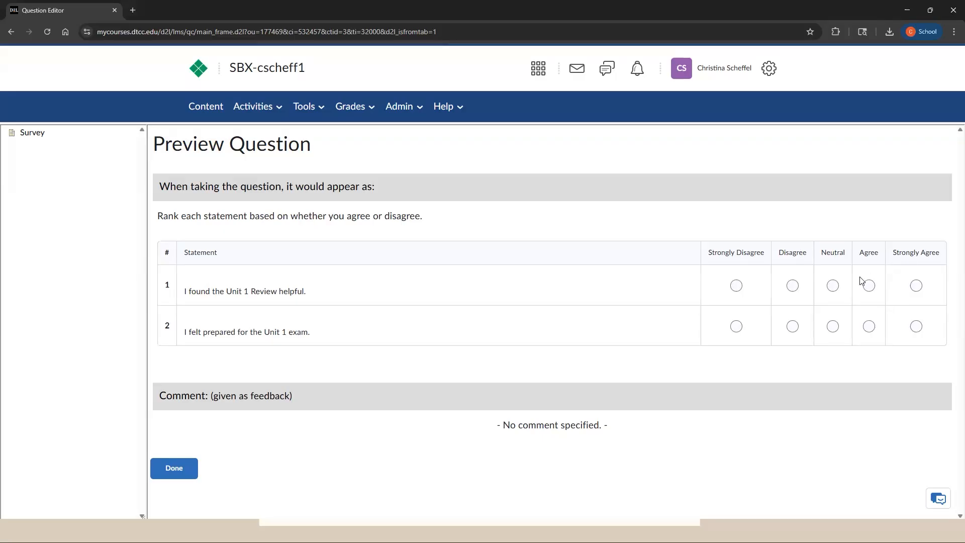
pyautogui.click(191, 469)
# Include an N/A option and change the scale to Importance Scale (Unimportant - Important), previewing the Likert question with these settings.
pyautogui.scroll(-4, 236, 426)
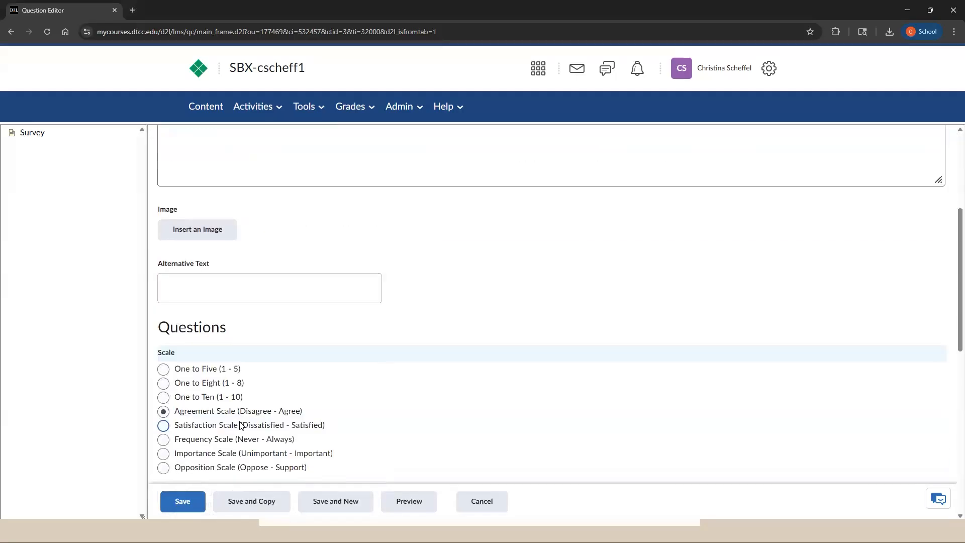
pyautogui.scroll(-5, 241, 425)
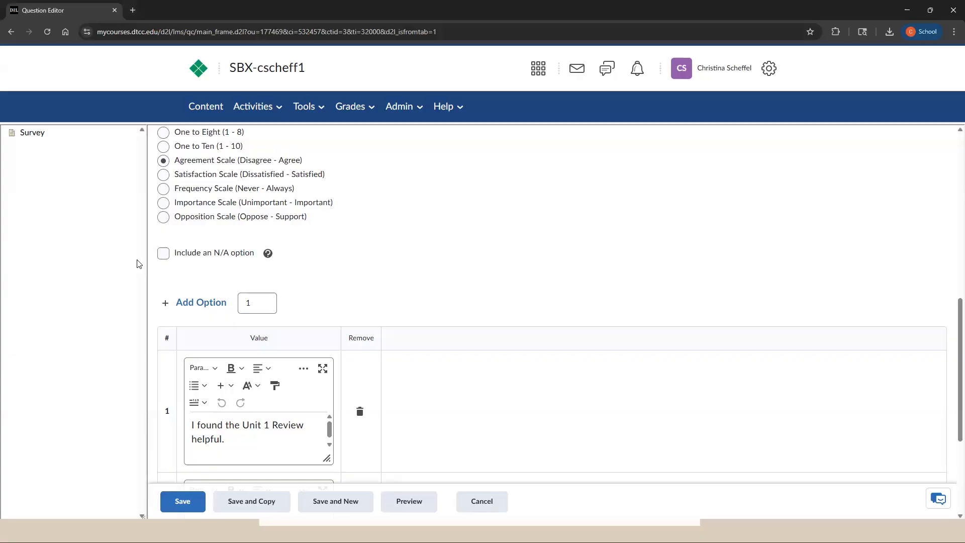
pyautogui.click(162, 254)
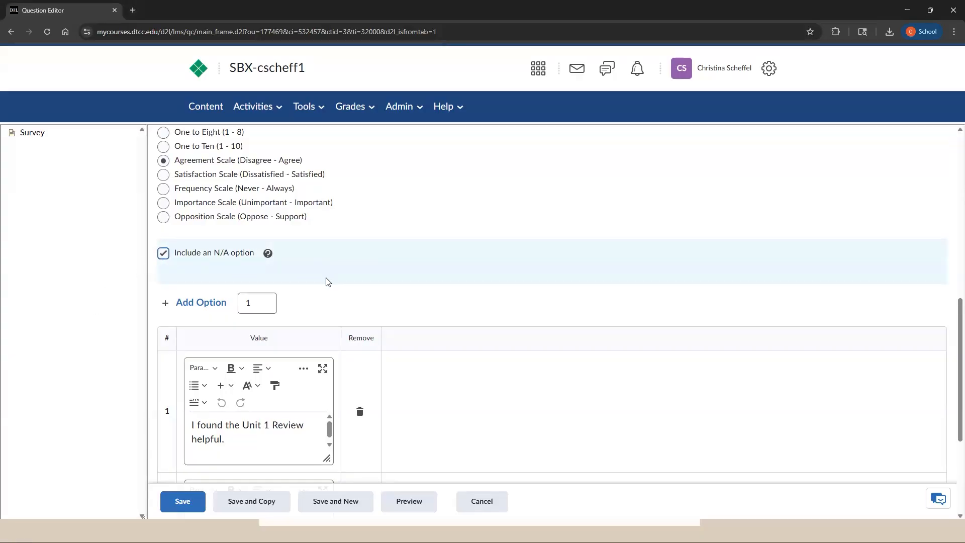
pyautogui.scroll(1, 326, 279)
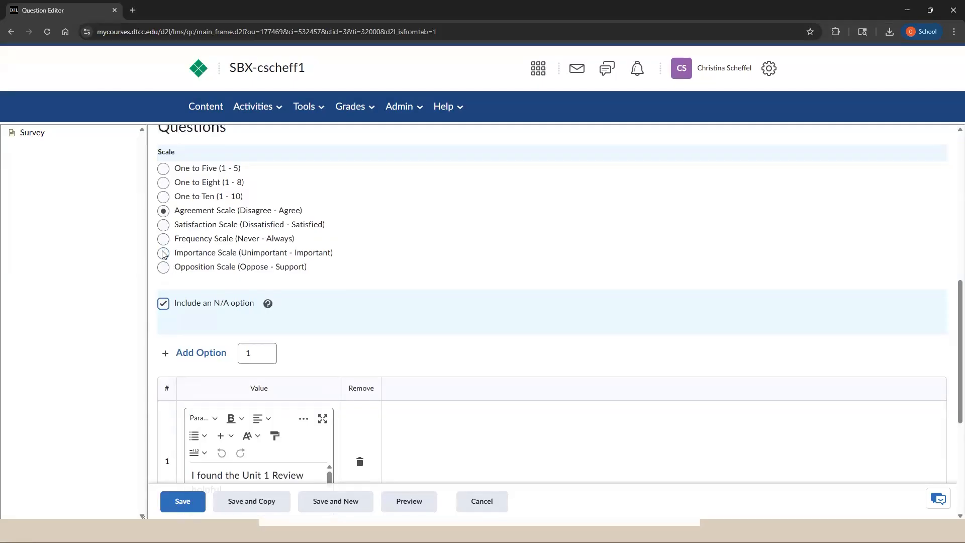
pyautogui.click(163, 253)
pyautogui.click(402, 497)
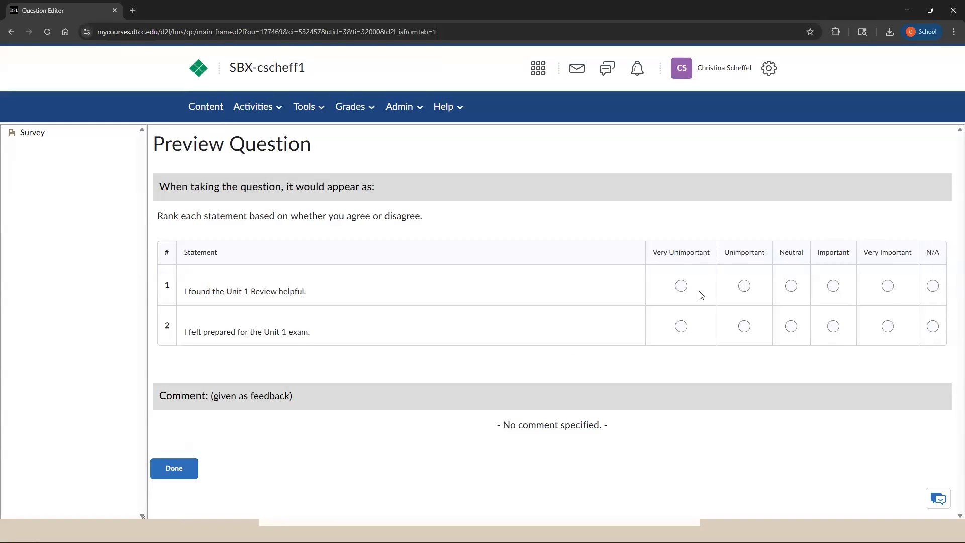
pyautogui.click(156, 468)
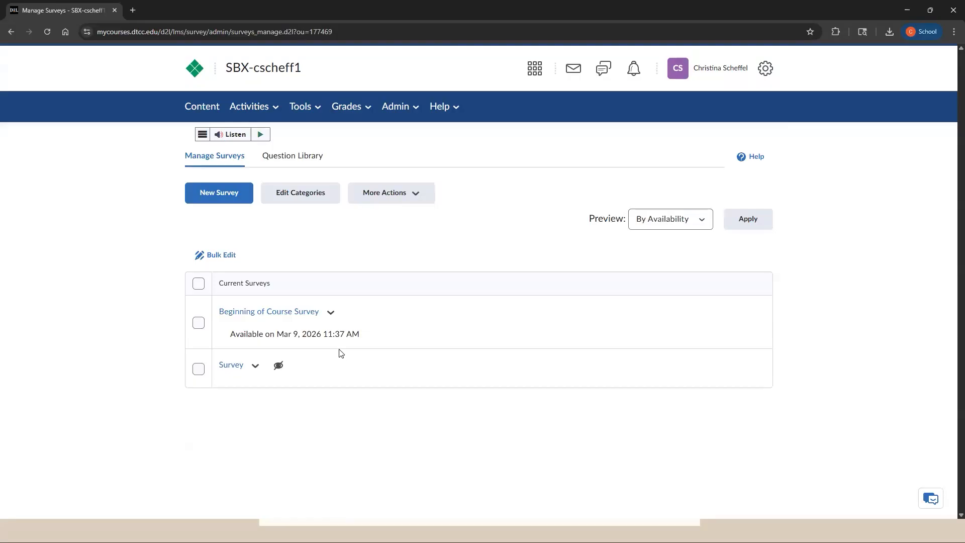
# Open the statistics of the Beginning of Course Survey and examine the response distribution for each question.
pyautogui.click(331, 314)
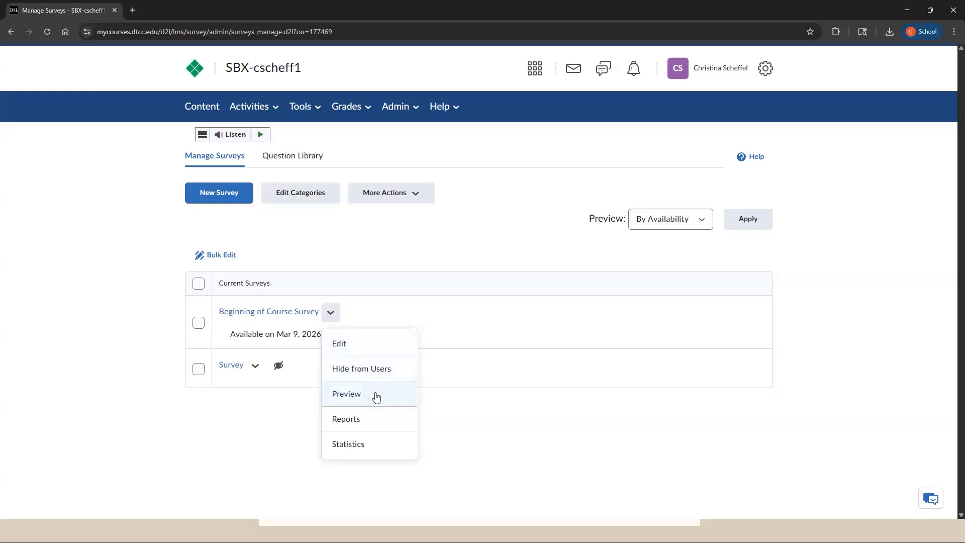
pyautogui.click(377, 444)
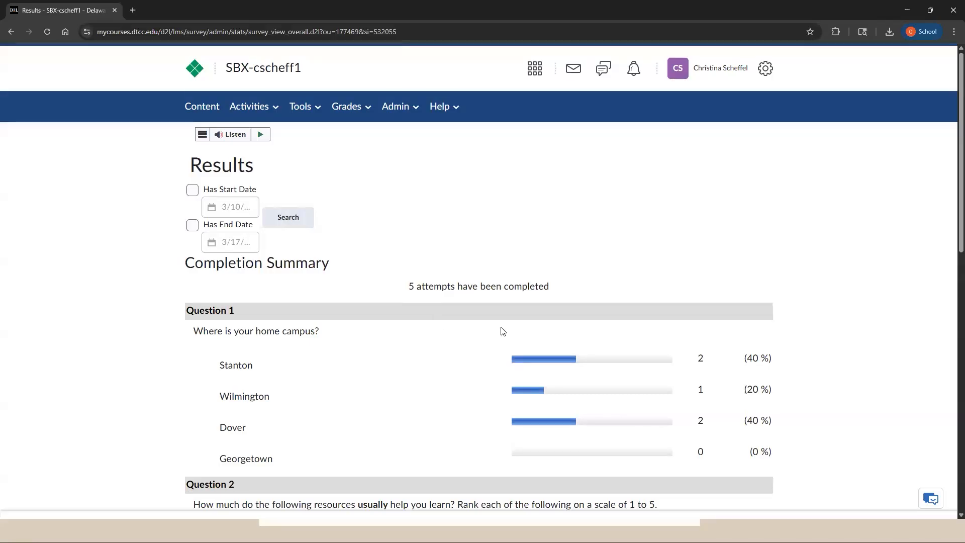
pyautogui.scroll(-1, 508, 334)
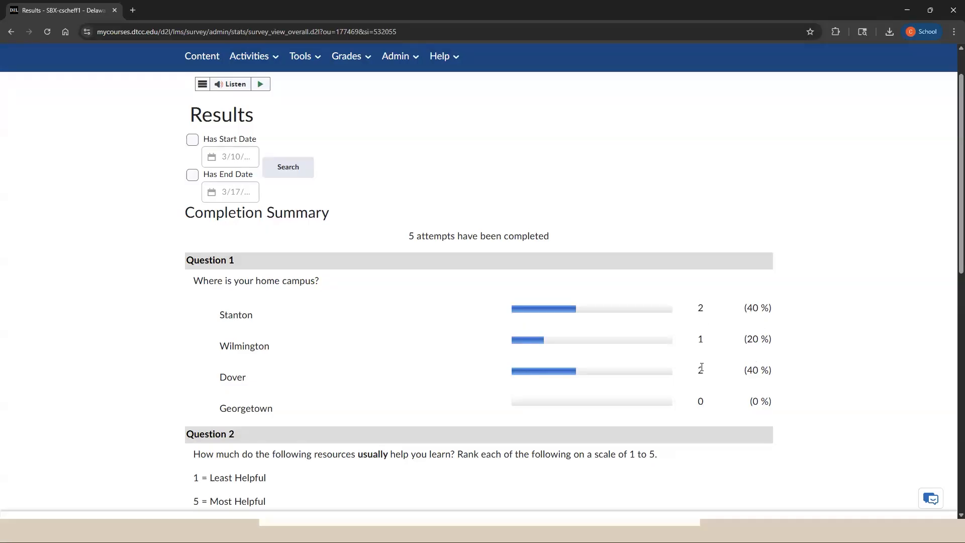
pyautogui.scroll(-3, 727, 383)
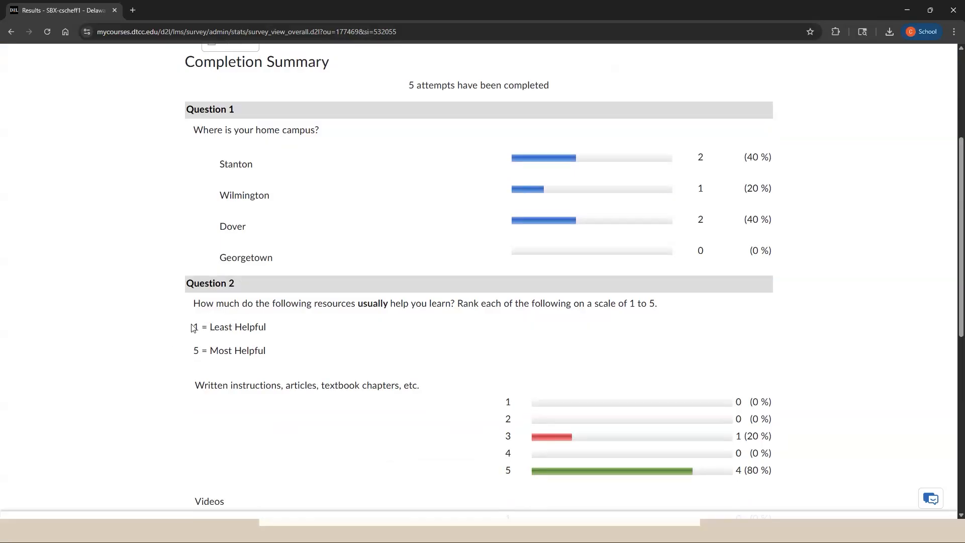
pyautogui.moveTo(193, 328); pyautogui.dragTo(293, 355)
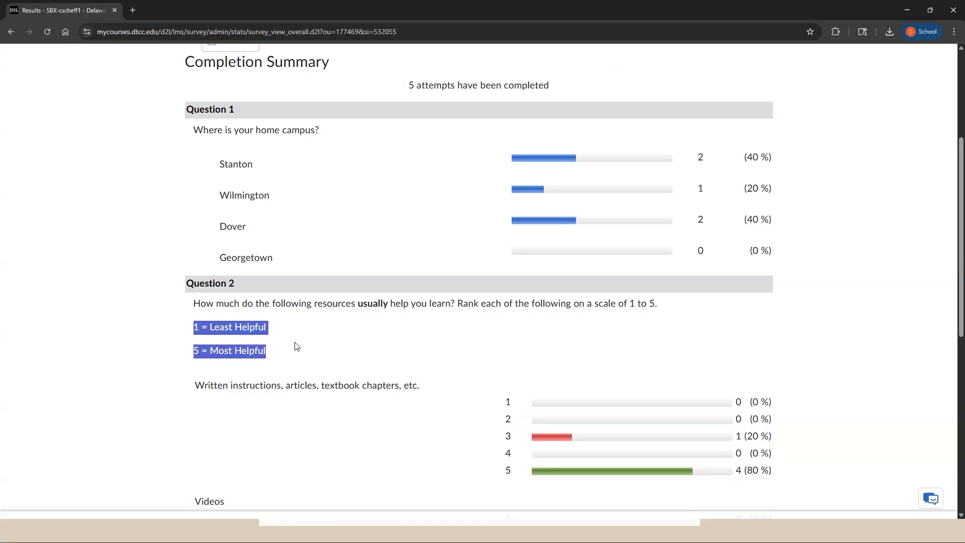
pyautogui.click(302, 345)
pyautogui.scroll(-1, 553, 374)
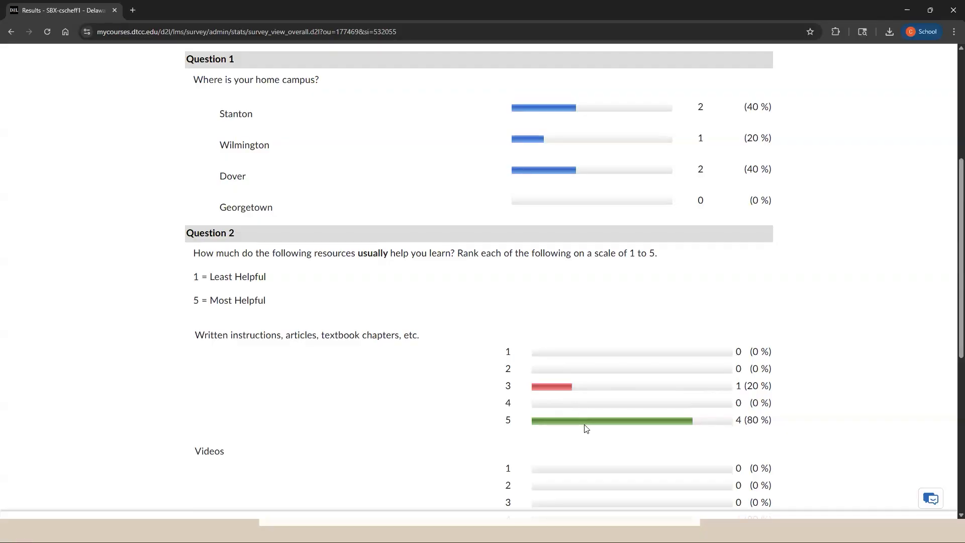
pyautogui.doubleClick(738, 418)
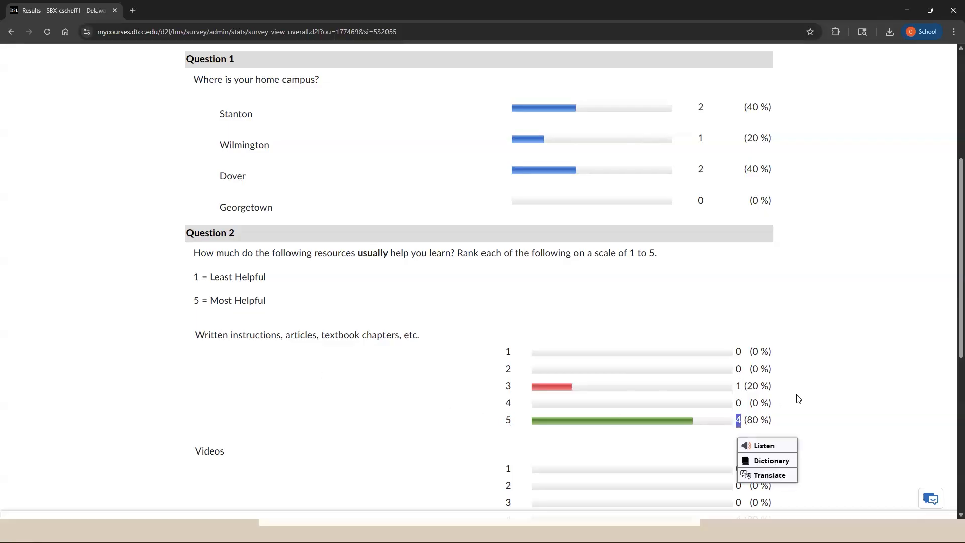
pyautogui.click(771, 366)
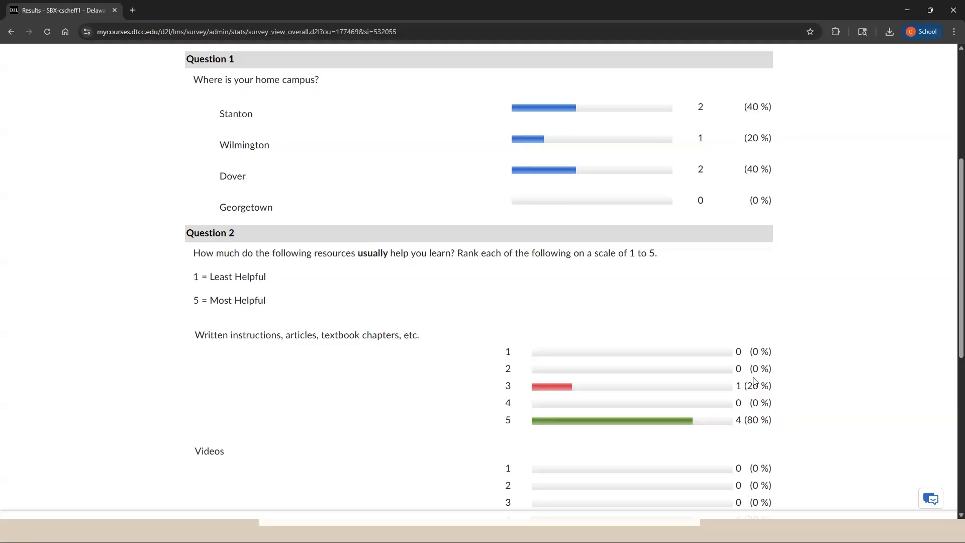
pyautogui.scroll(-3, 751, 384)
pyautogui.scroll(-3, 752, 378)
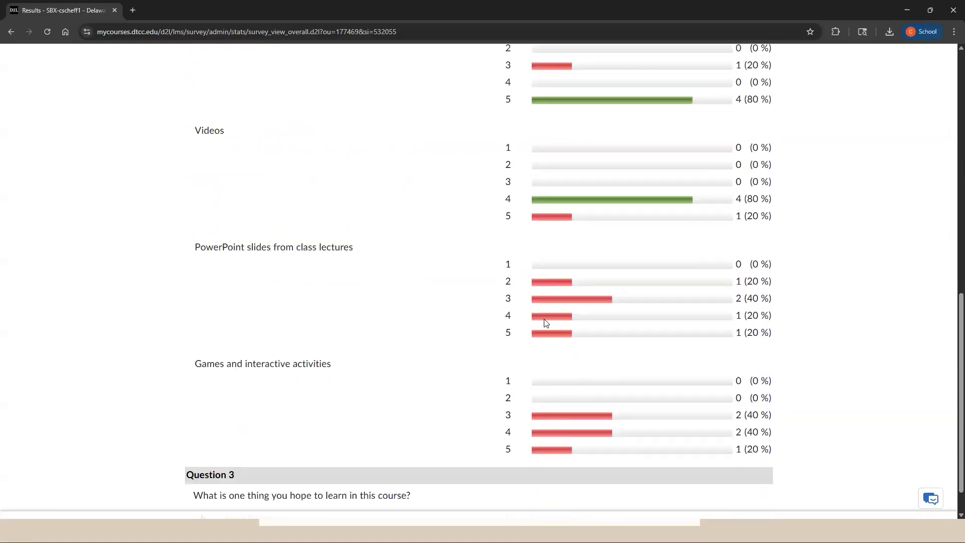
# Expand the text responses to Question 3, "What is one thing you hope to learn in this course?", and read them.
pyautogui.scroll(1, 545, 323)
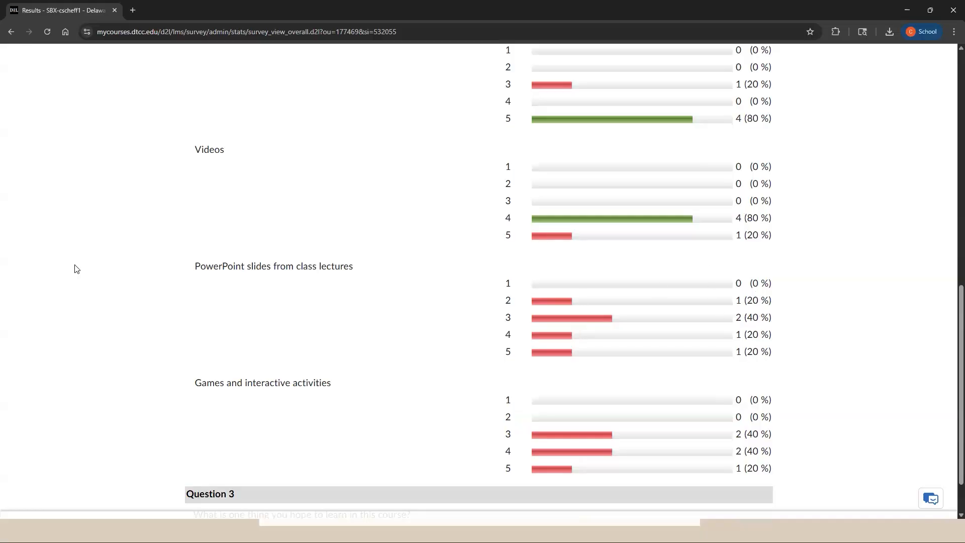
pyautogui.scroll(-1, 75, 270)
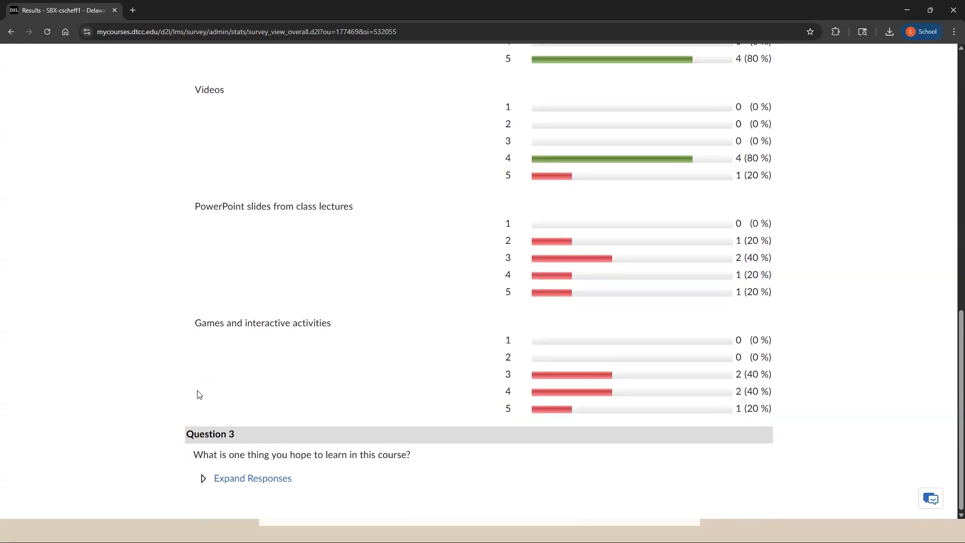
pyautogui.click(252, 479)
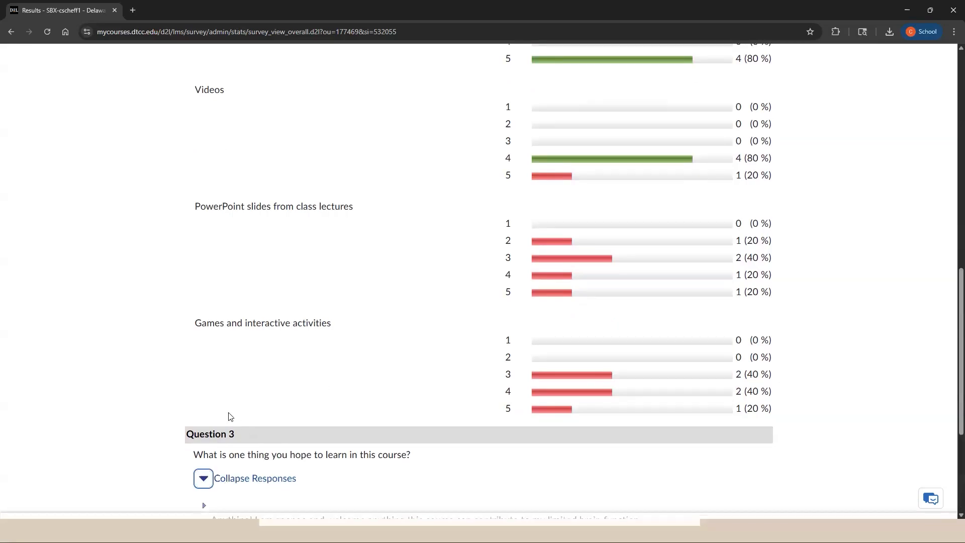
pyautogui.scroll(-1, 183, 405)
pyautogui.scroll(-1, 181, 405)
pyautogui.scroll(-2, 181, 405)
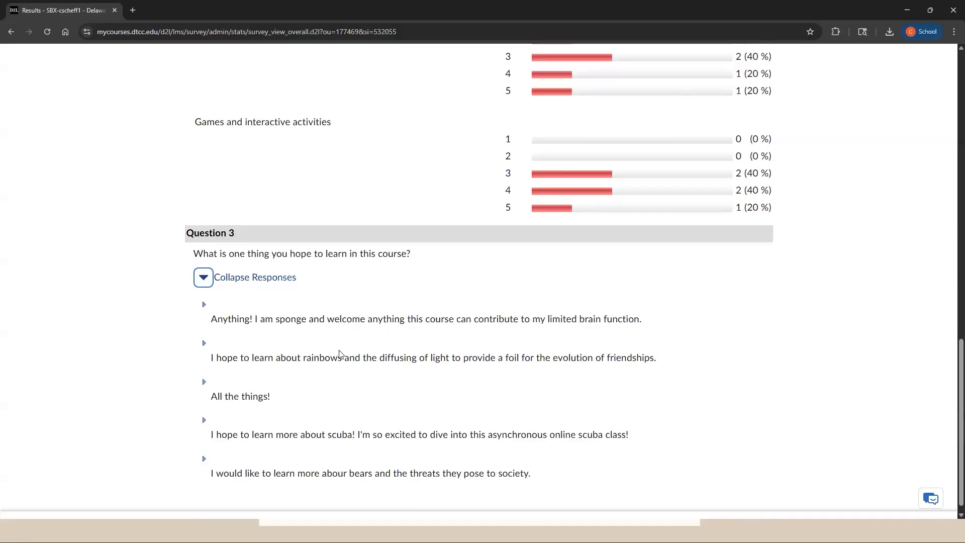
pyautogui.moveTo(212, 320); pyautogui.dragTo(639, 317)
pyautogui.scroll(2, 369, 349)
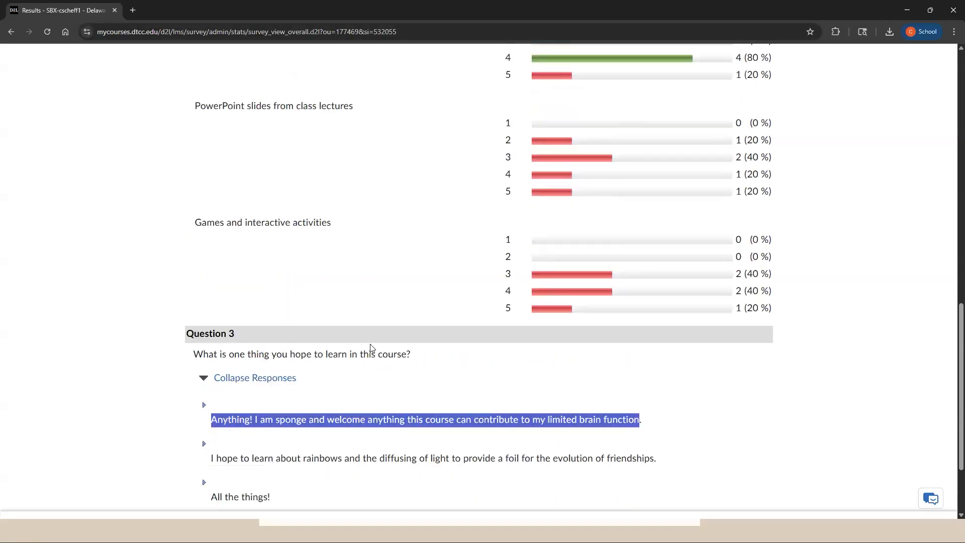
pyautogui.click(366, 390)
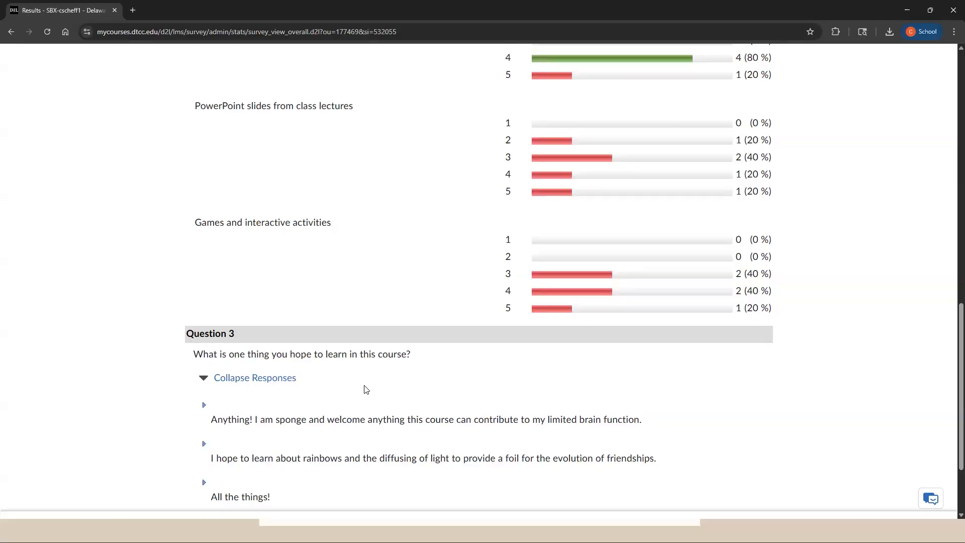
pyautogui.scroll(15, 366, 390)
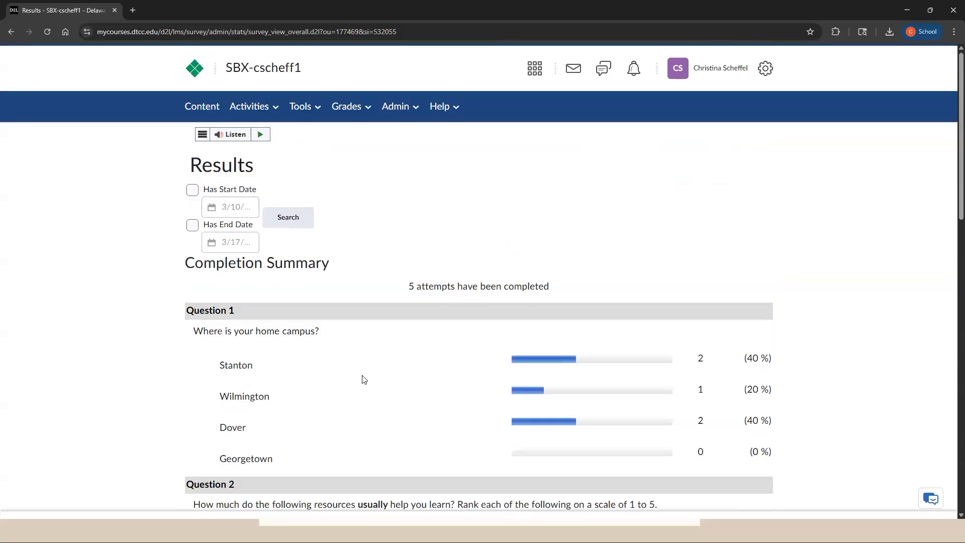
# Add a new report named "Report" in the reports setup of the Beginning of Course Survey.
pyautogui.click(254, 107)
pyautogui.click(254, 260)
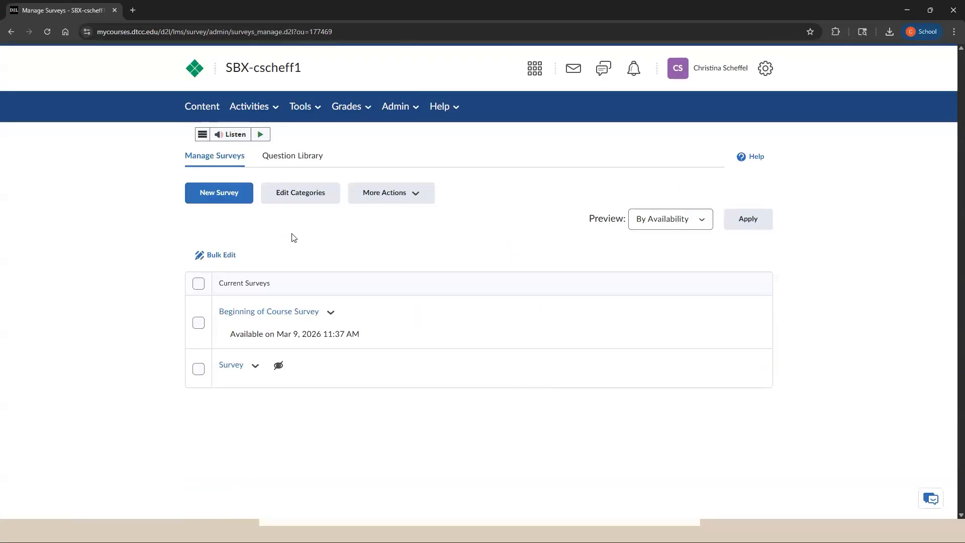
pyautogui.click(333, 313)
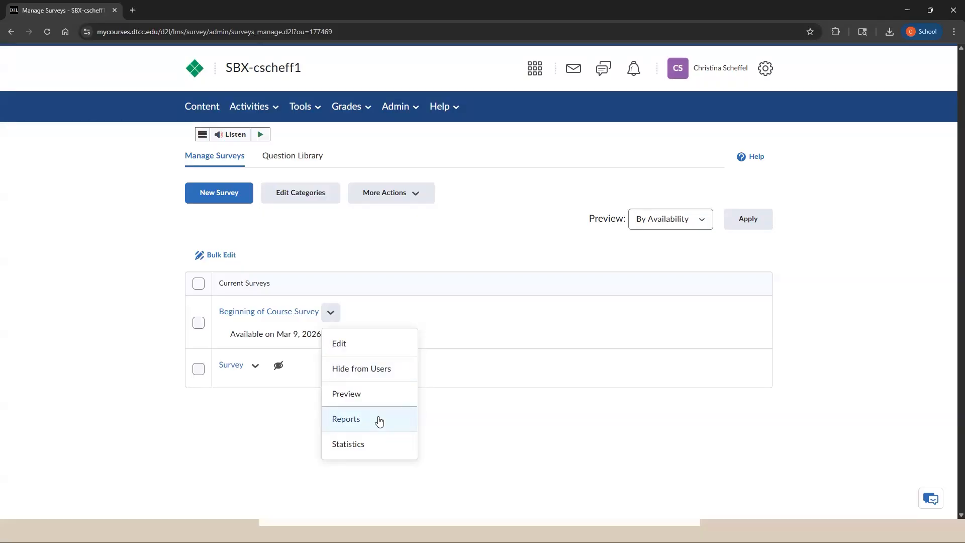
pyautogui.click(375, 354)
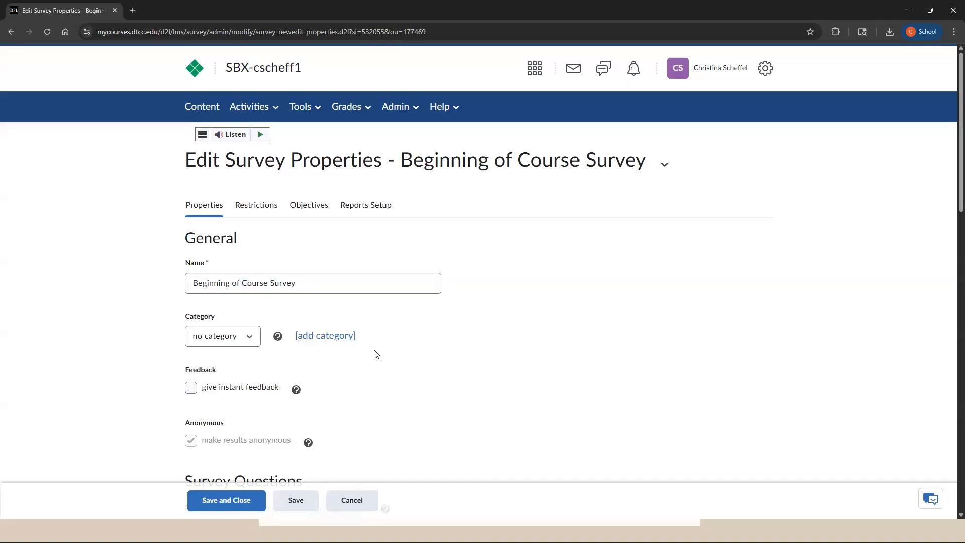
pyautogui.click(370, 208)
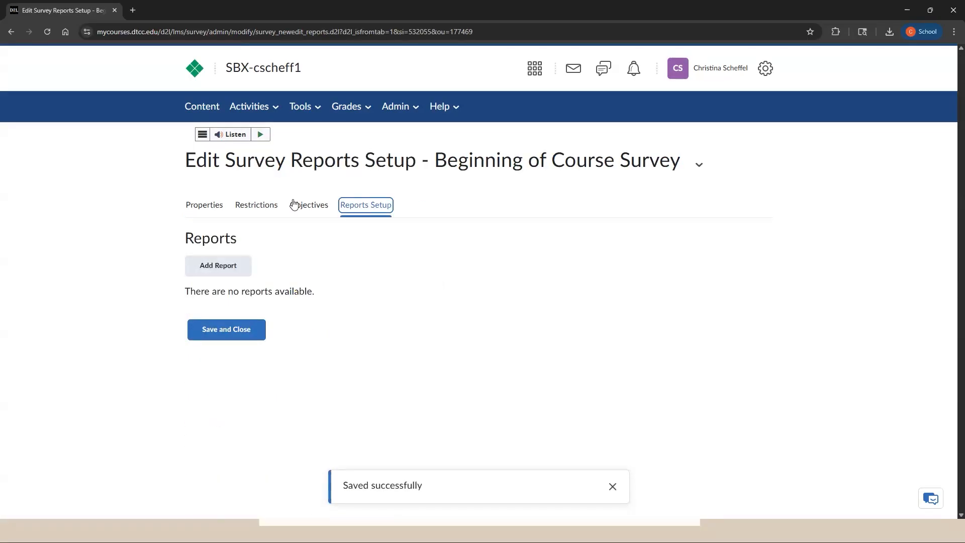
pyautogui.click(230, 265)
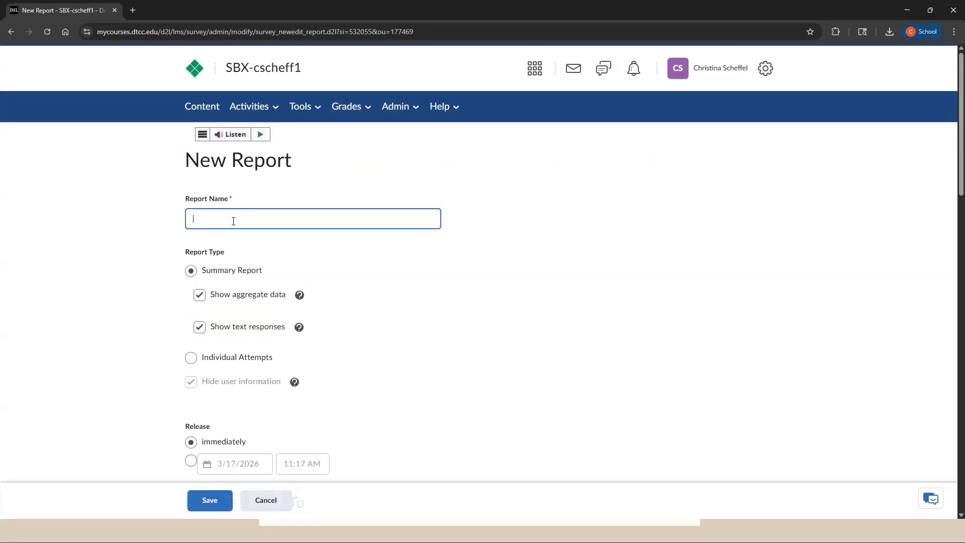
pyautogui.write('Report')
# Read the explanation of the Show aggregate data option and set the report type to Individual Attempts.
pyautogui.click(203, 297)
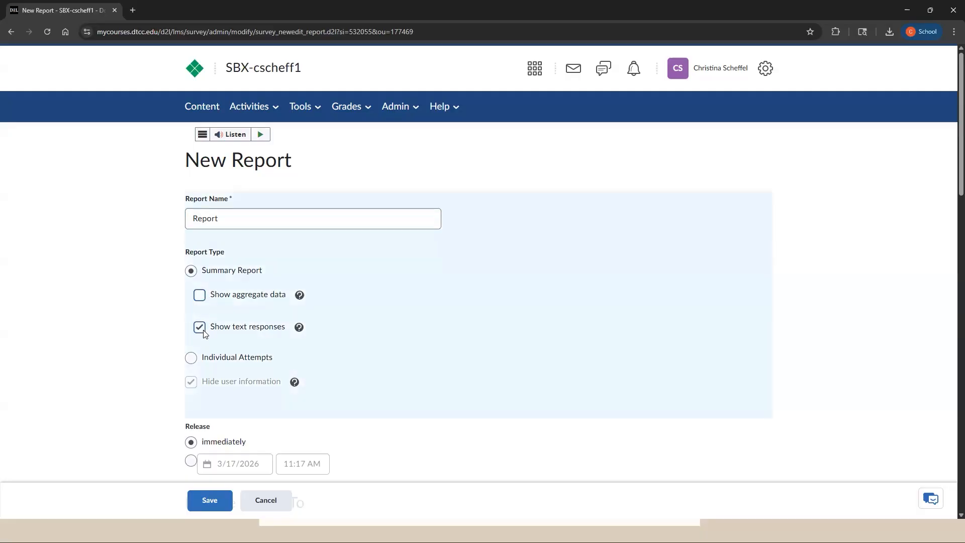
pyautogui.click(199, 296)
pyautogui.click(300, 295)
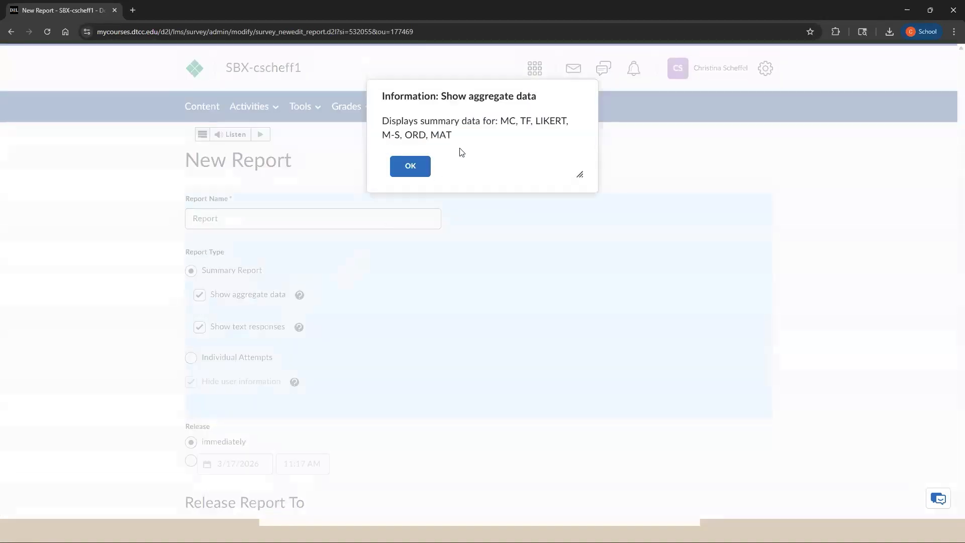
pyautogui.click(415, 172)
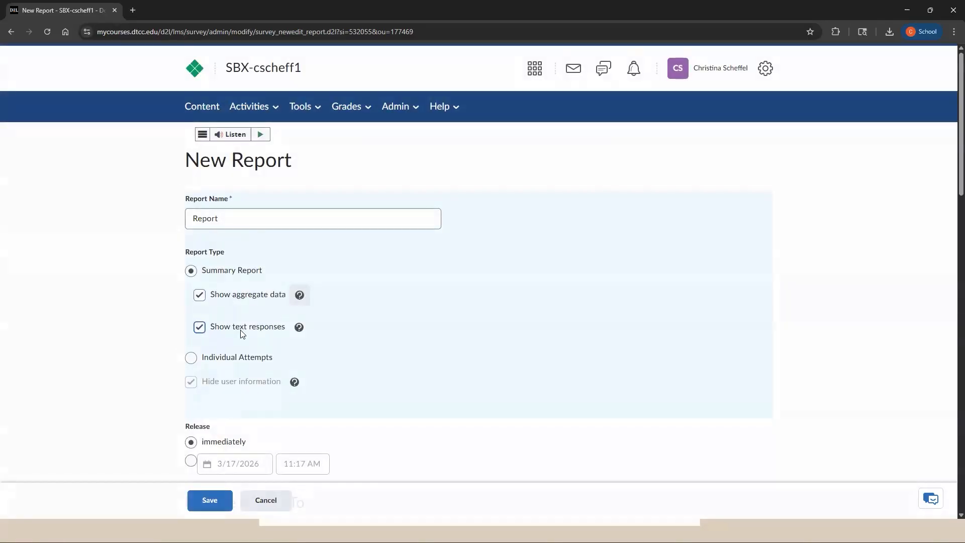
pyautogui.click(193, 360)
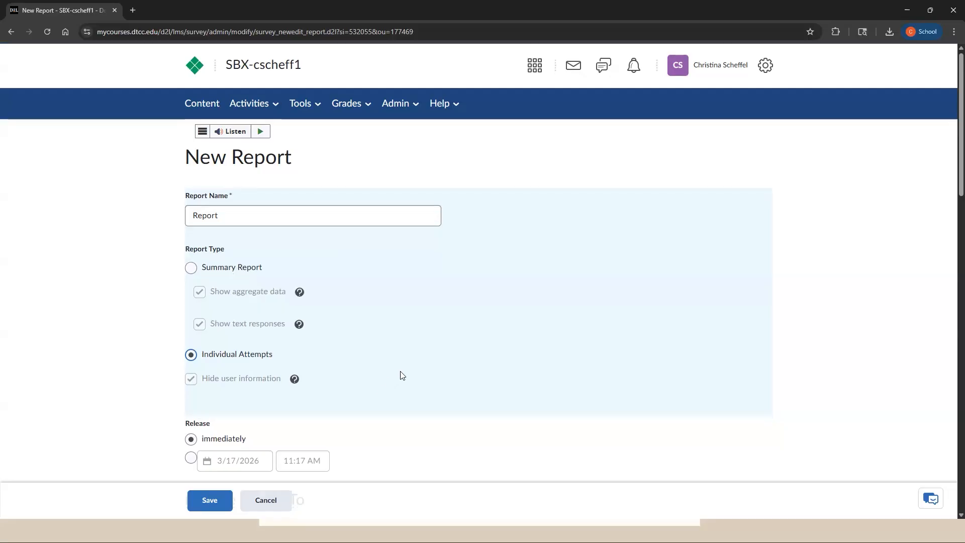
# Release the report to the Instructor and Leader roles, then save the report and close the survey's setup.
pyautogui.scroll(-2, 400, 375)
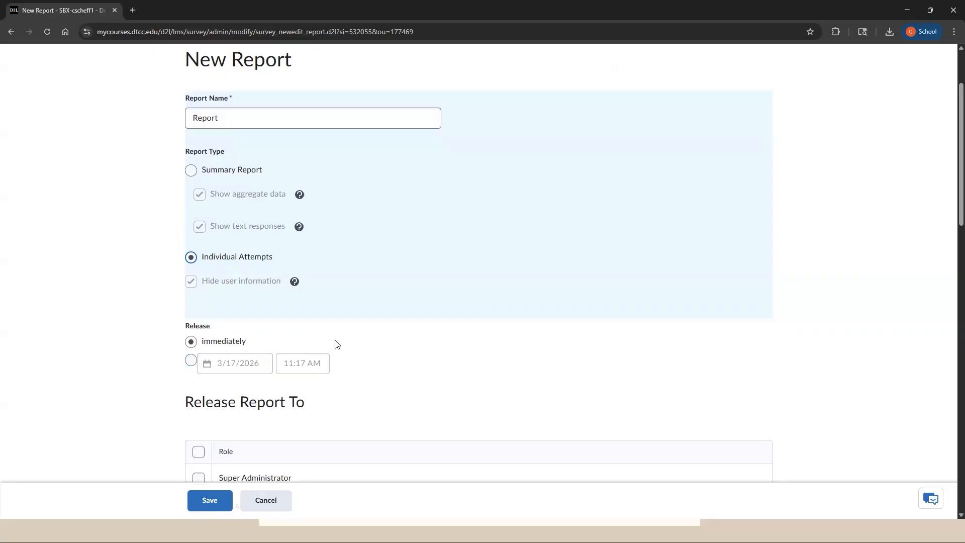
pyautogui.scroll(-1, 394, 352)
pyautogui.scroll(-4, 209, 241)
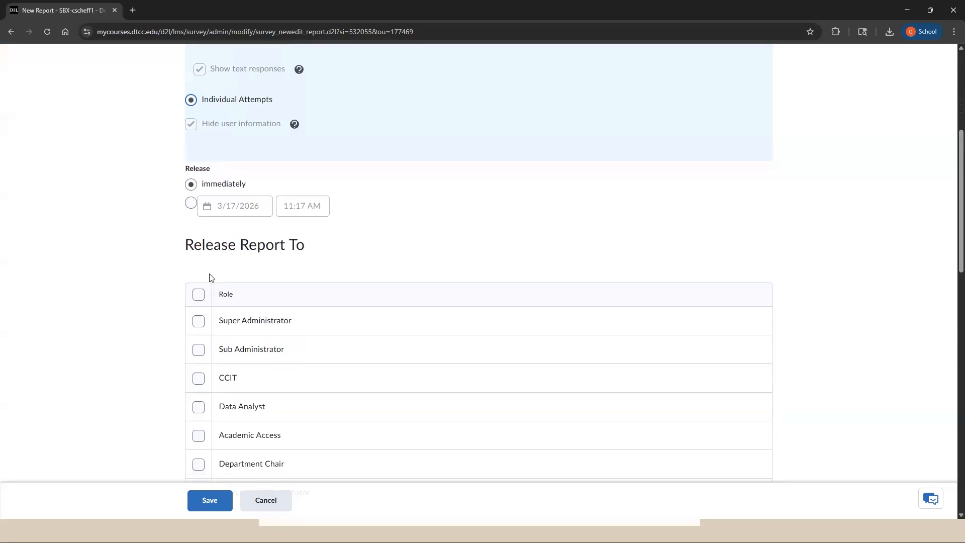
pyautogui.scroll(-6, 241, 259)
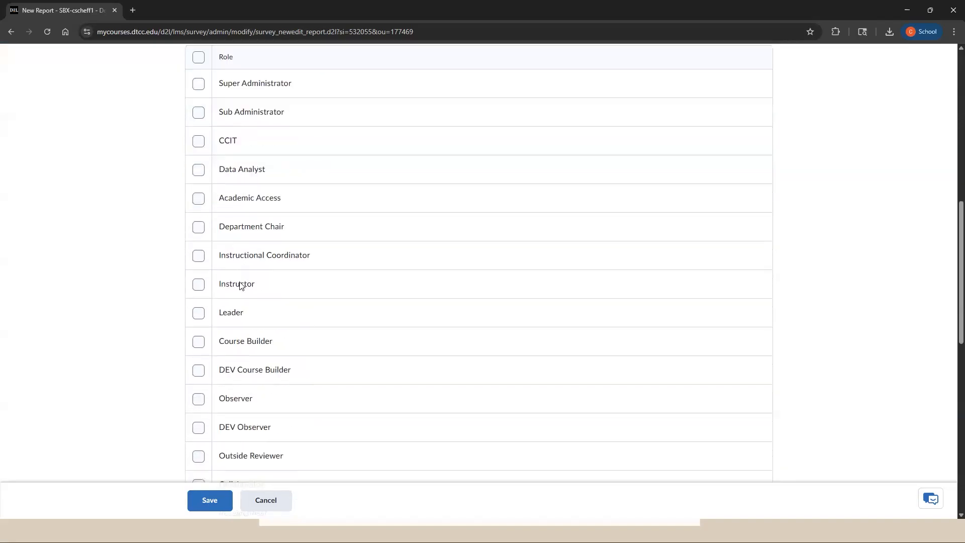
pyautogui.scroll(-2, 211, 364)
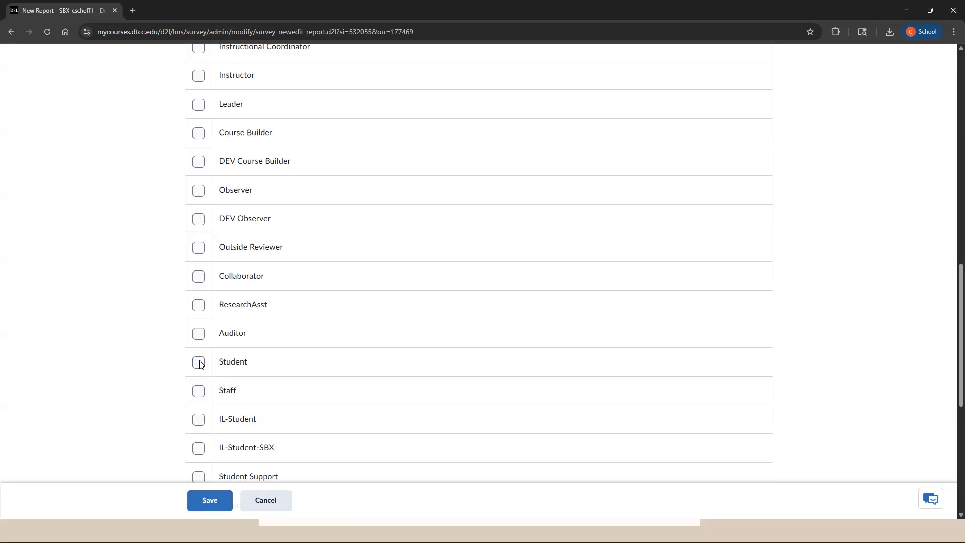
pyautogui.scroll(2, 254, 200)
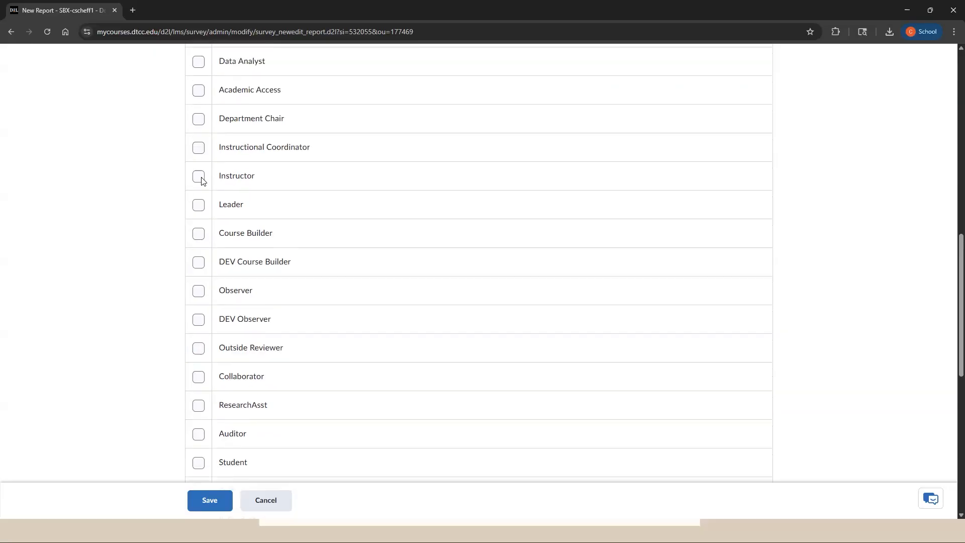
pyautogui.click(199, 176)
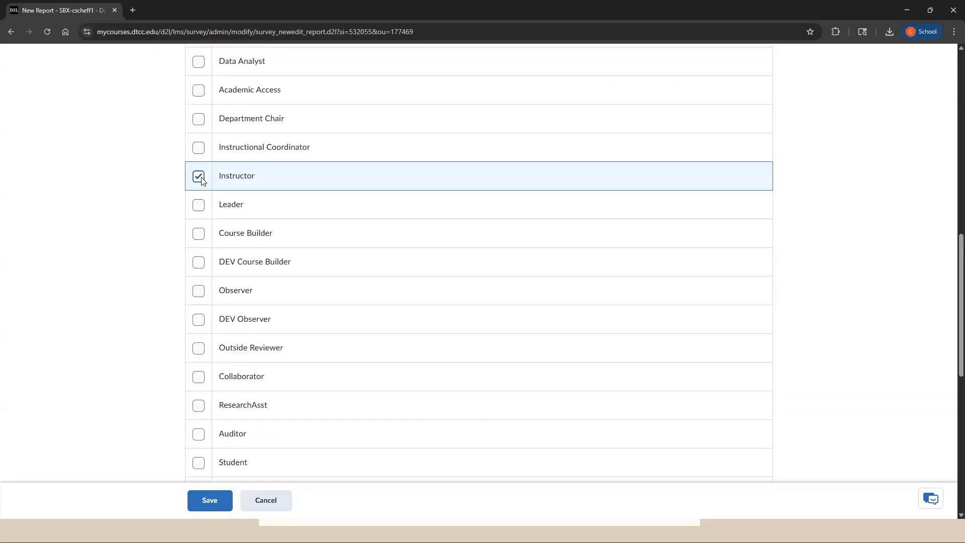
pyautogui.click(199, 205)
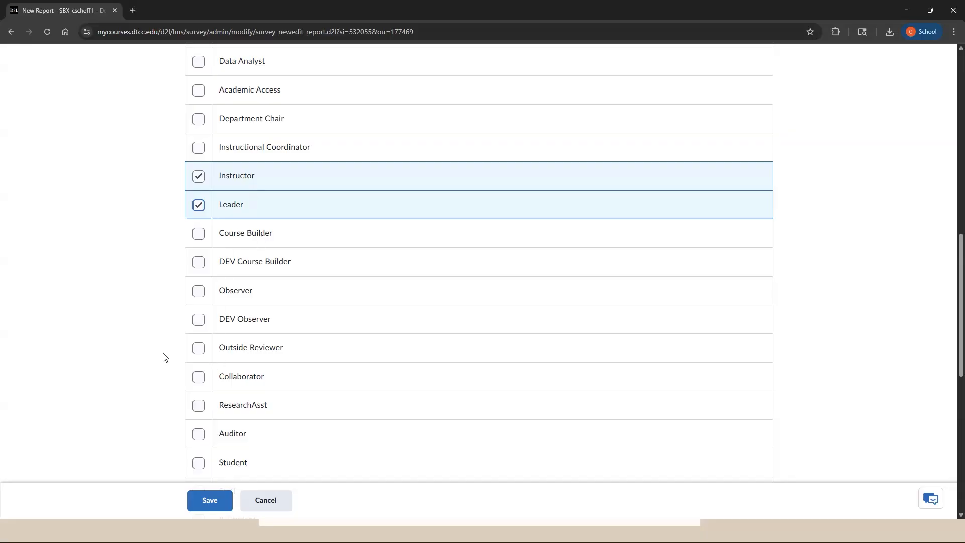
pyautogui.click(213, 509)
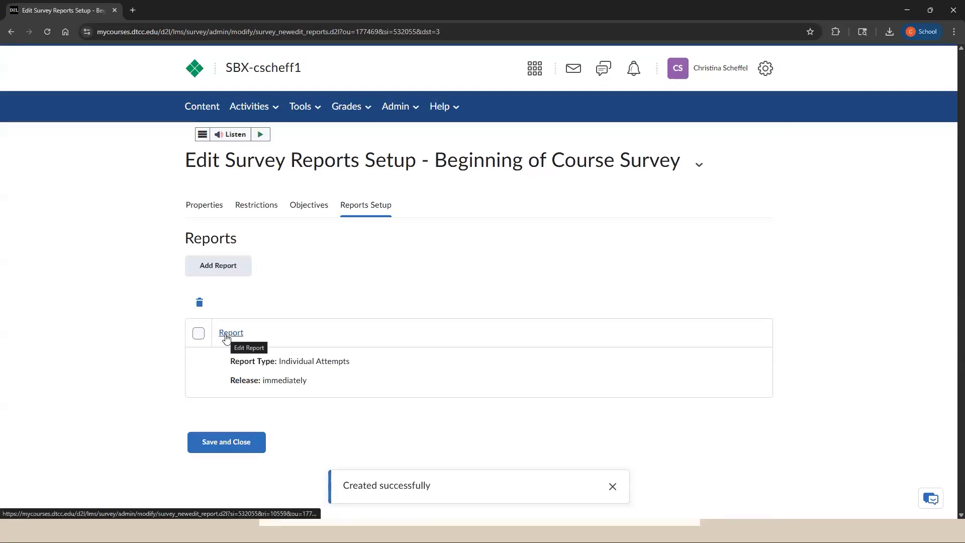
pyautogui.click(237, 444)
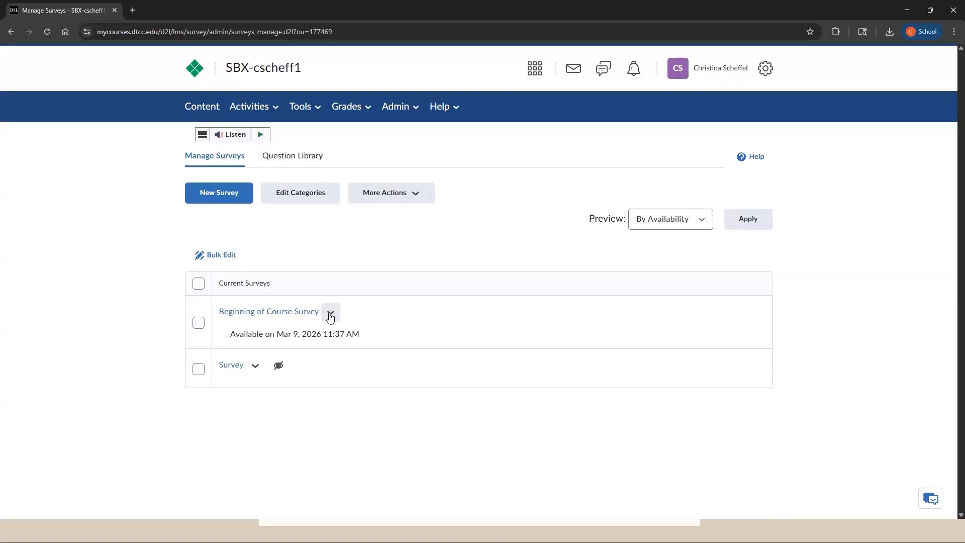
# Open the Beginning of Course Survey's report named "Report" and generate it as HTML.
pyautogui.click(329, 316)
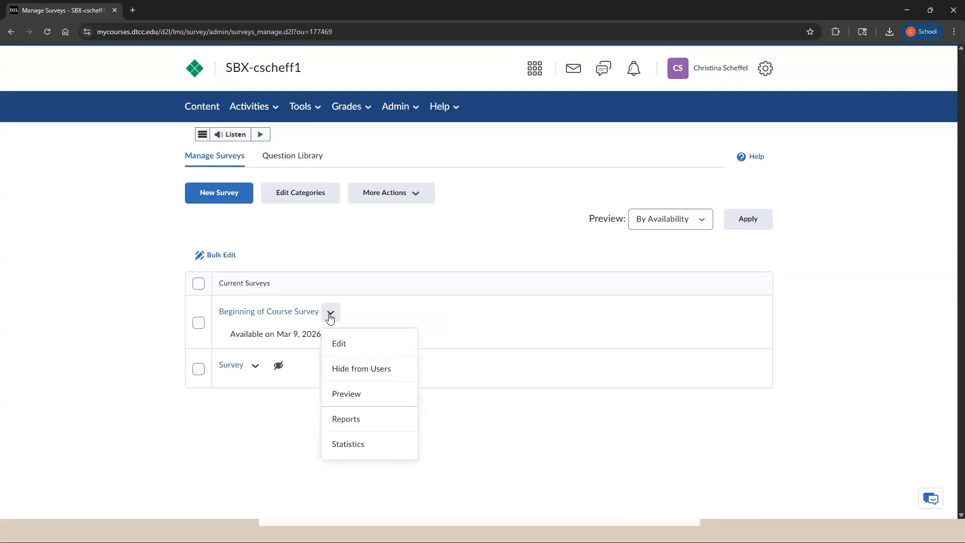
pyautogui.click(340, 421)
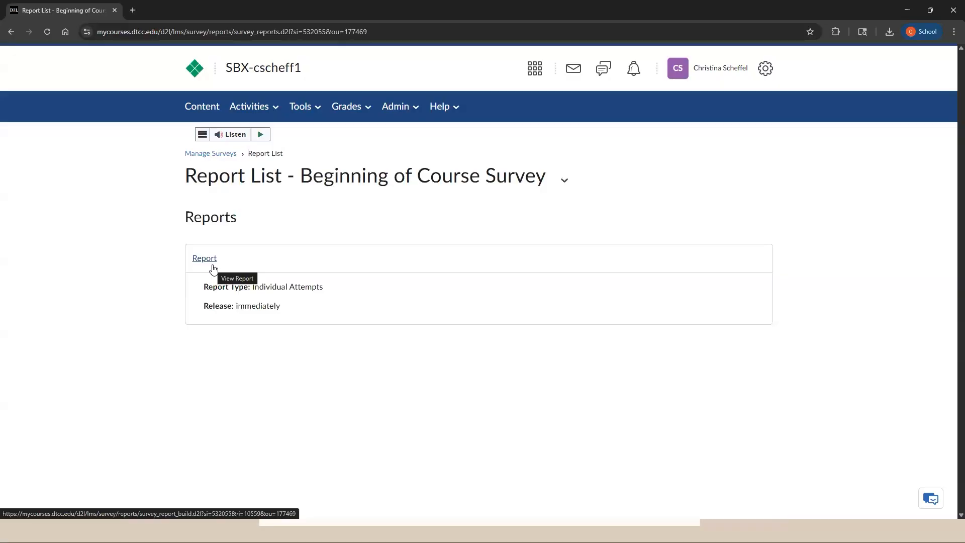
pyautogui.click(213, 266)
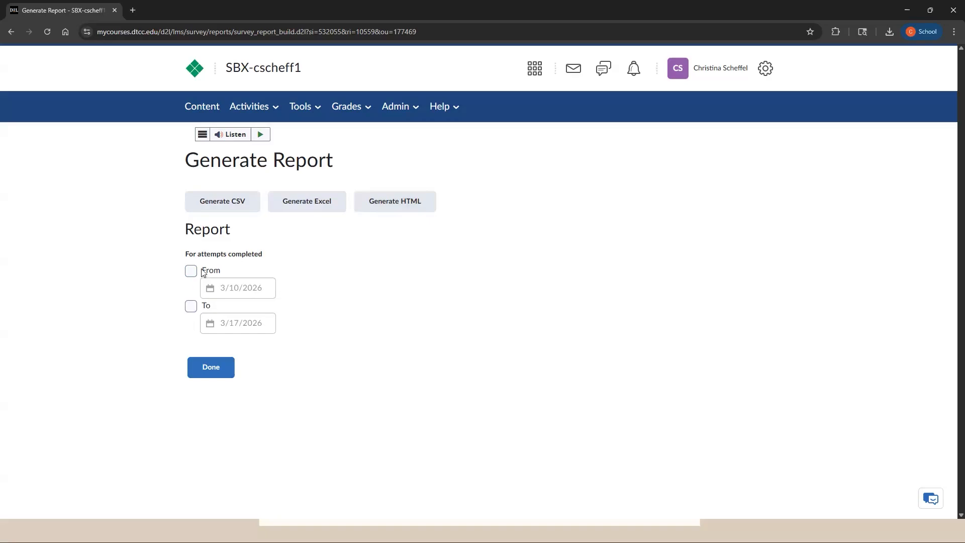
pyautogui.click(406, 207)
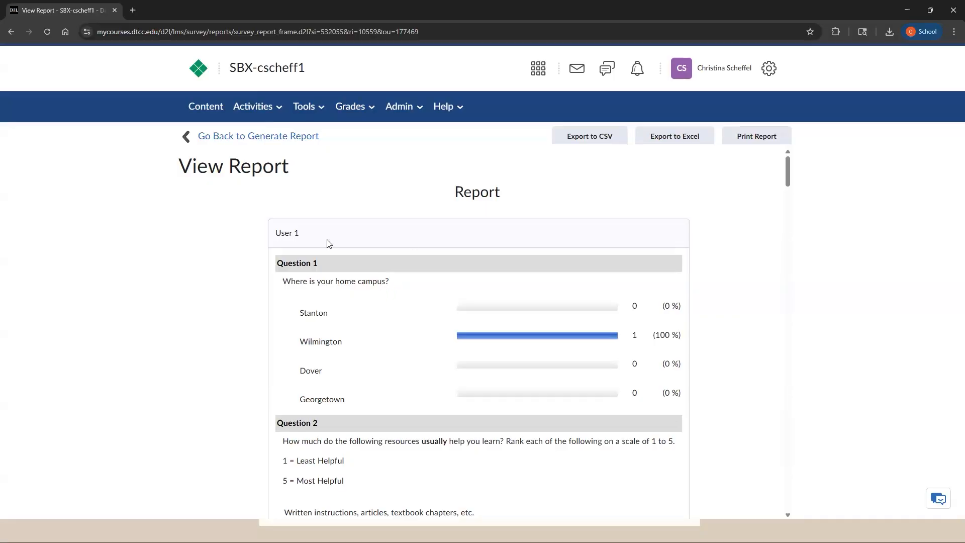
# Examine the individual answers of User 1 and User 2 in the generated report.
pyautogui.tripleClick(272, 242)
pyautogui.click(336, 241)
pyautogui.scroll(-1, 532, 289)
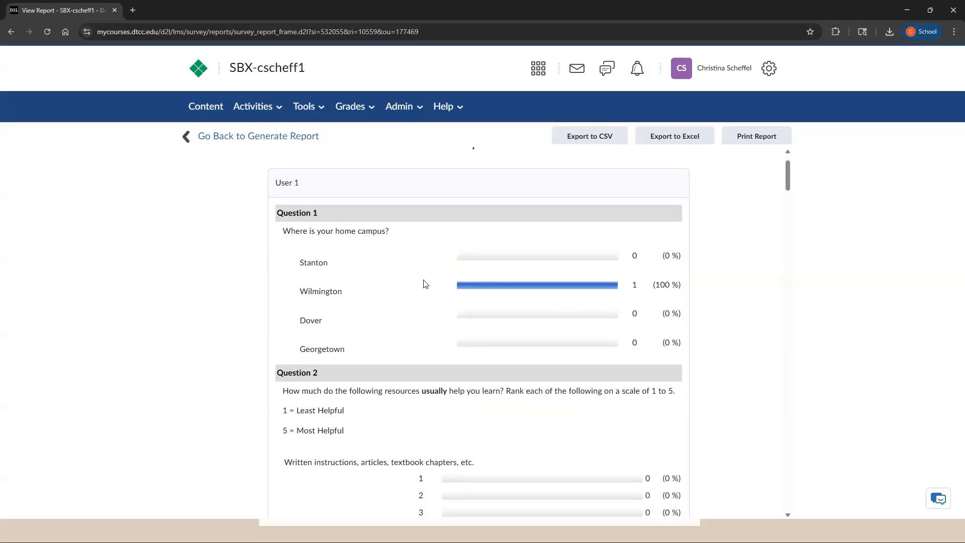
pyautogui.scroll(-1, 440, 292)
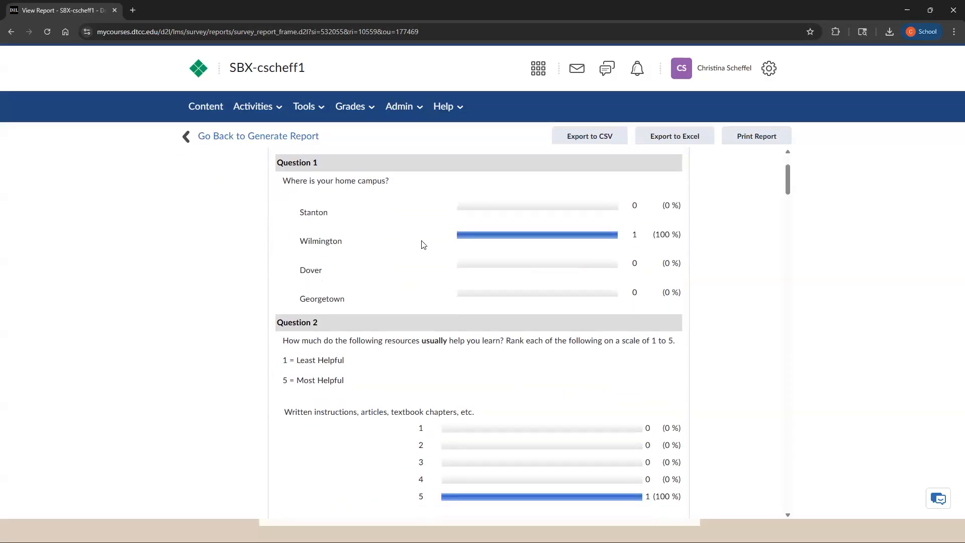
pyautogui.scroll(-1, 426, 271)
pyautogui.scroll(-5, 431, 303)
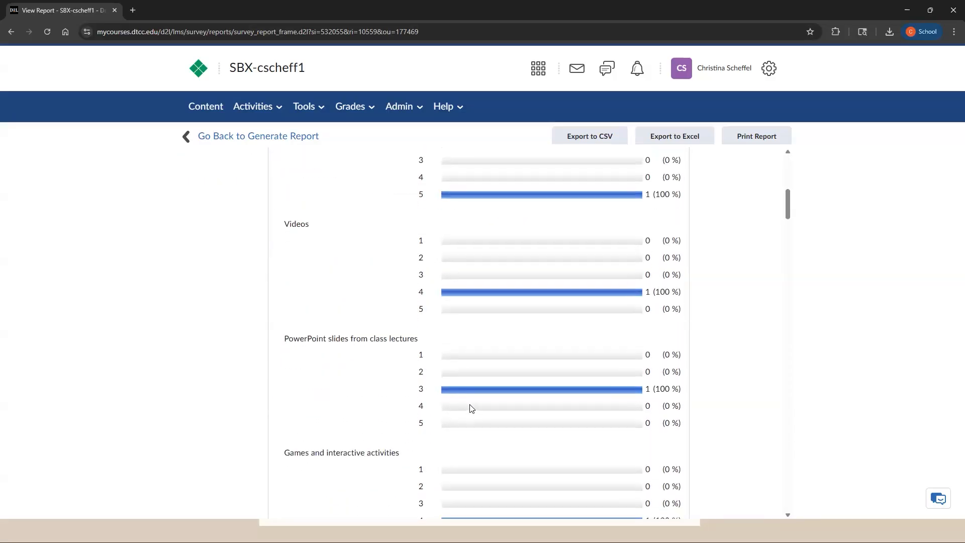
pyautogui.scroll(-3, 469, 405)
pyautogui.scroll(-3, 472, 397)
pyautogui.moveTo(299, 317); pyautogui.dragTo(583, 297)
pyautogui.scroll(4, 545, 243)
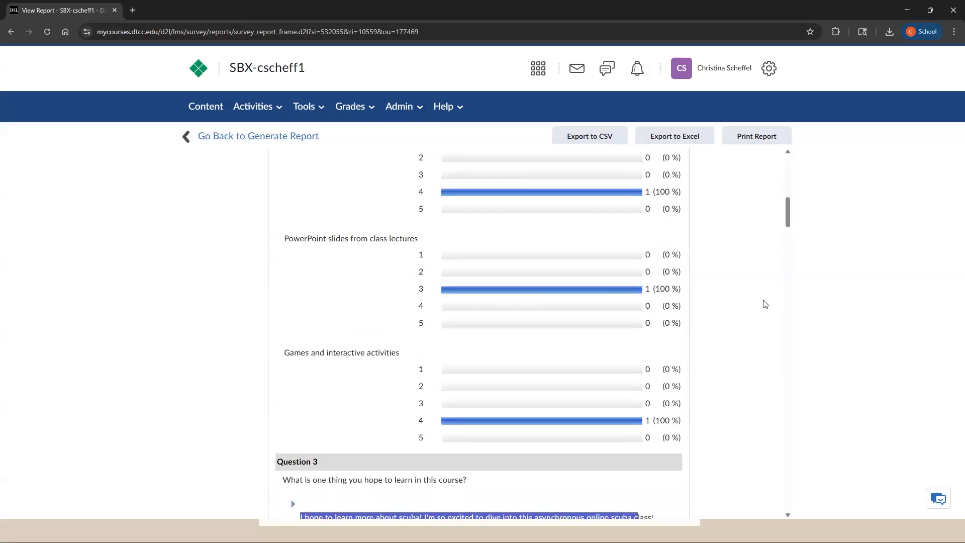
pyautogui.click(762, 308)
pyautogui.scroll(-5, 633, 340)
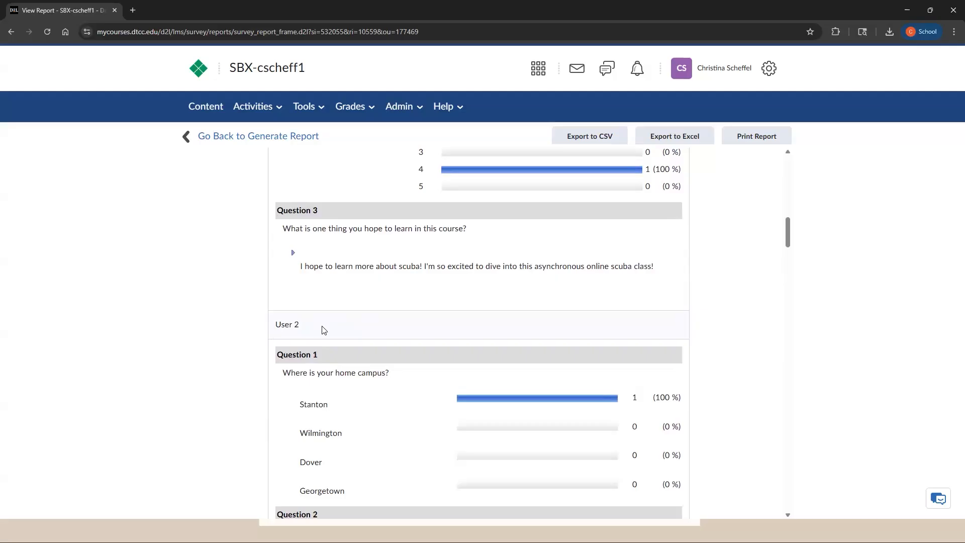
pyautogui.scroll(-10, 326, 327)
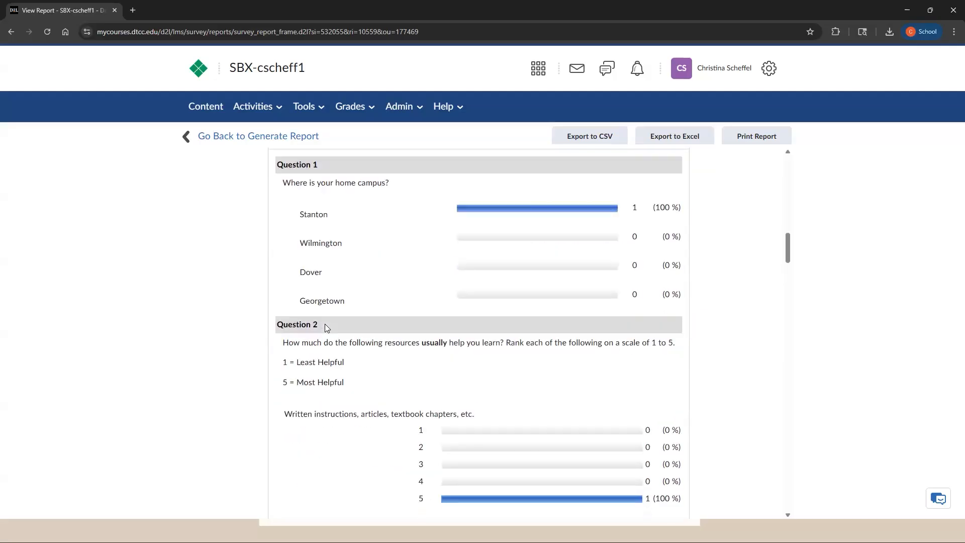
pyautogui.scroll(15, 327, 327)
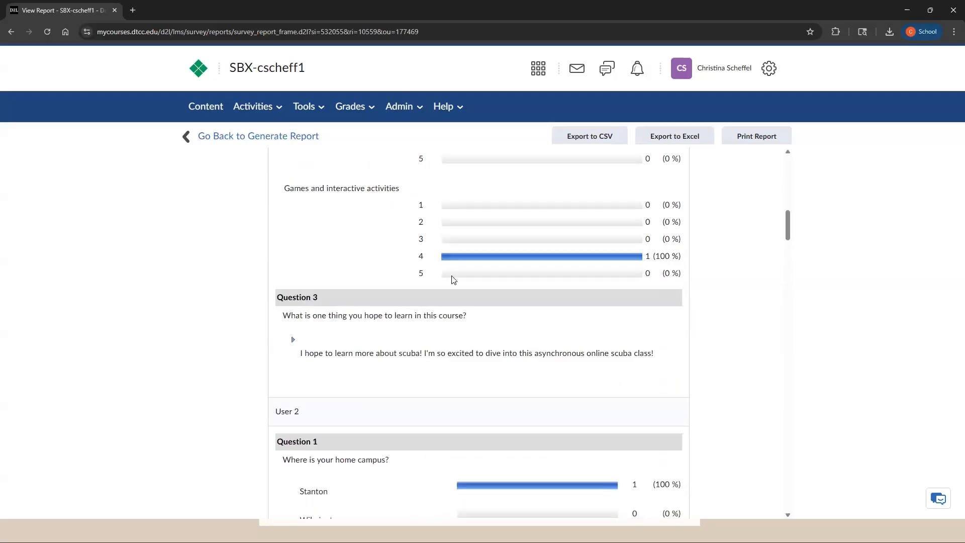
pyautogui.scroll(5, 682, 236)
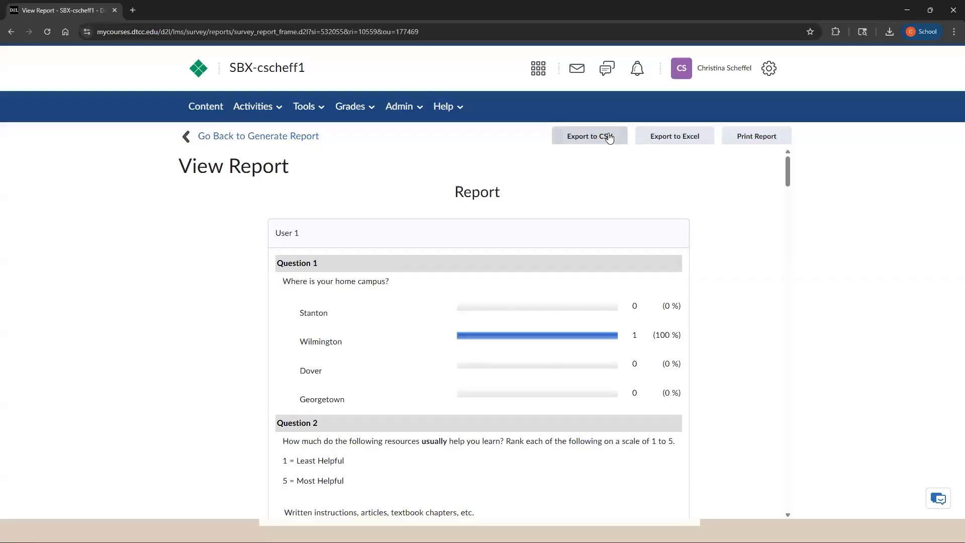